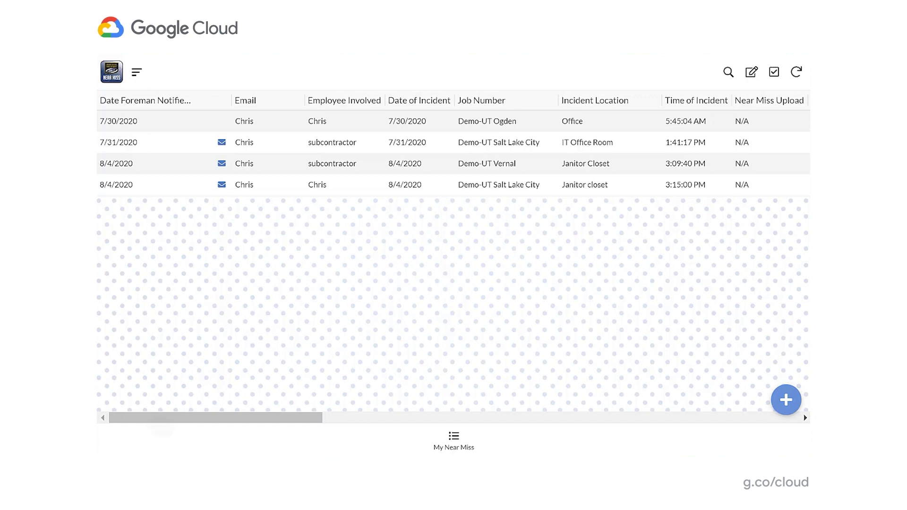
pyautogui.moveTo(160, 427); pyautogui.dragTo(141, 401)
# - Create a new near miss entry with job Demo-UT Salt Lake City and incident location 'Parking lot'
pyautogui.click(787, 400)
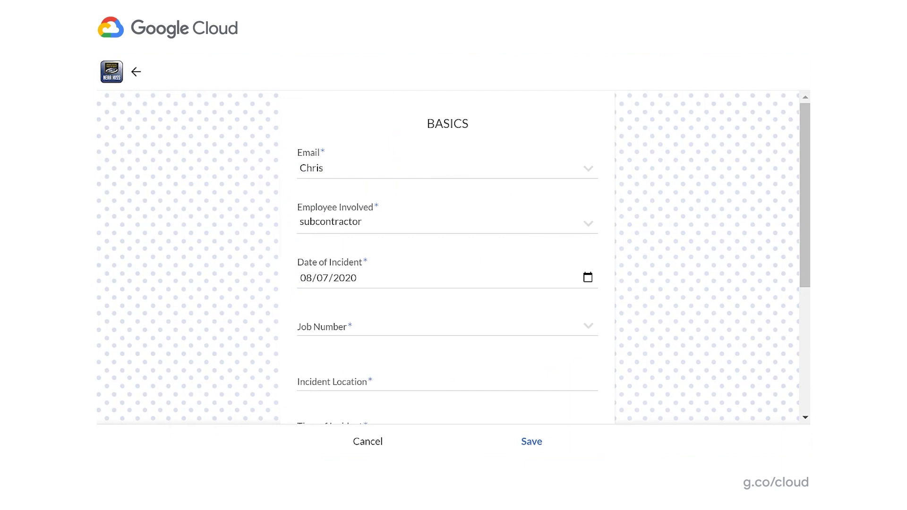
pyautogui.click(483, 333)
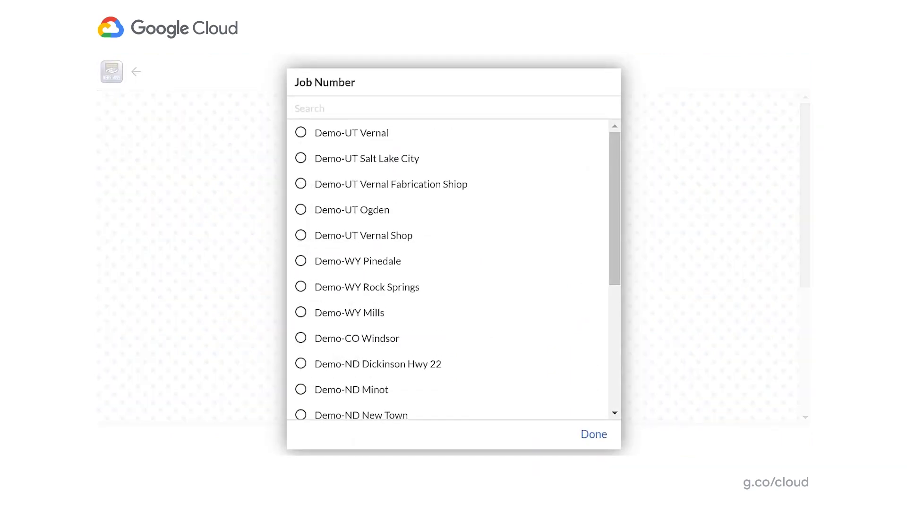
pyautogui.click(359, 158)
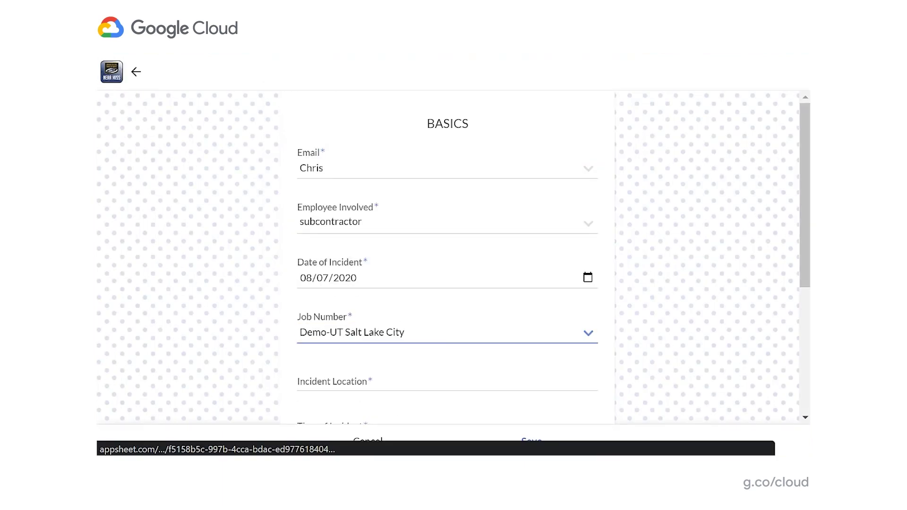
pyautogui.moveTo(442, 380); pyautogui.dragTo(446, 325)
pyautogui.click(437, 339)
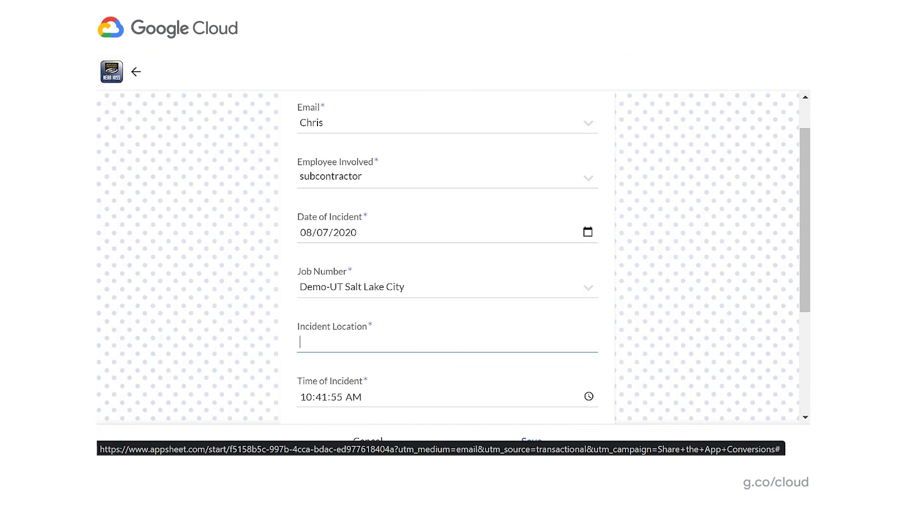
pyautogui.write('Parking lot')
pyautogui.moveTo(549, 284); pyautogui.dragTo(541, 99)
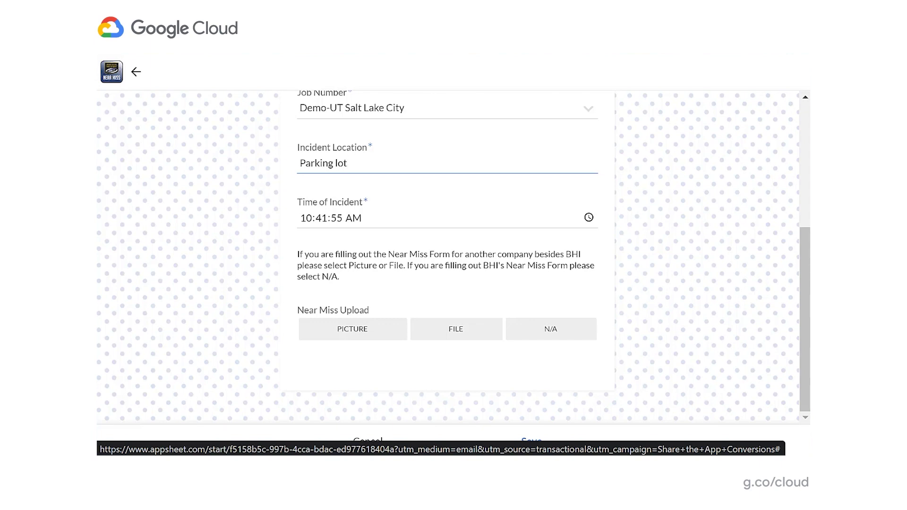
pyautogui.click(354, 328)
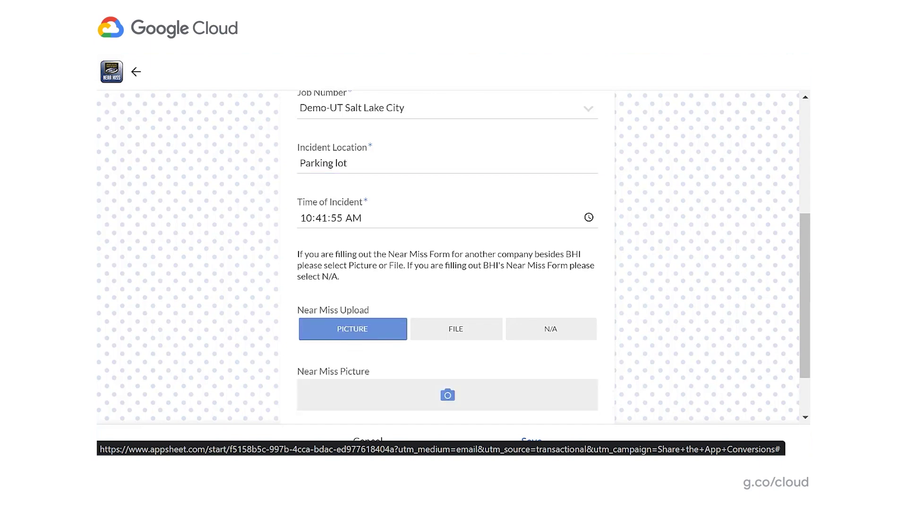
pyautogui.scroll(-2, 484, 213)
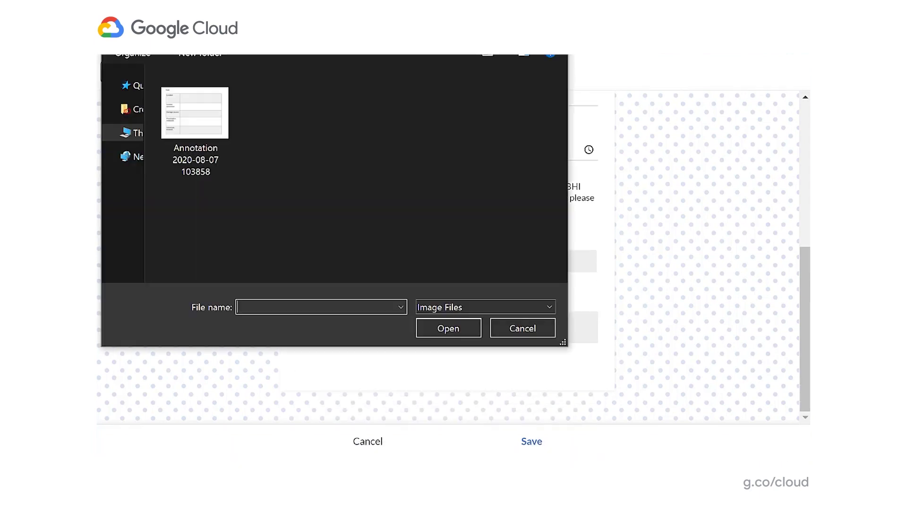
pyautogui.click(195, 118)
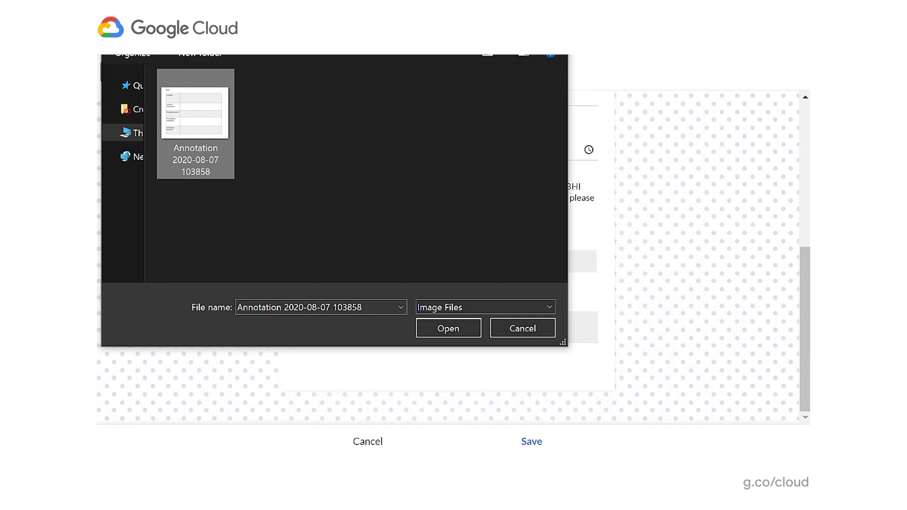
pyautogui.press('Return')
pyautogui.moveTo(516, 280); pyautogui.dragTo(526, 191)
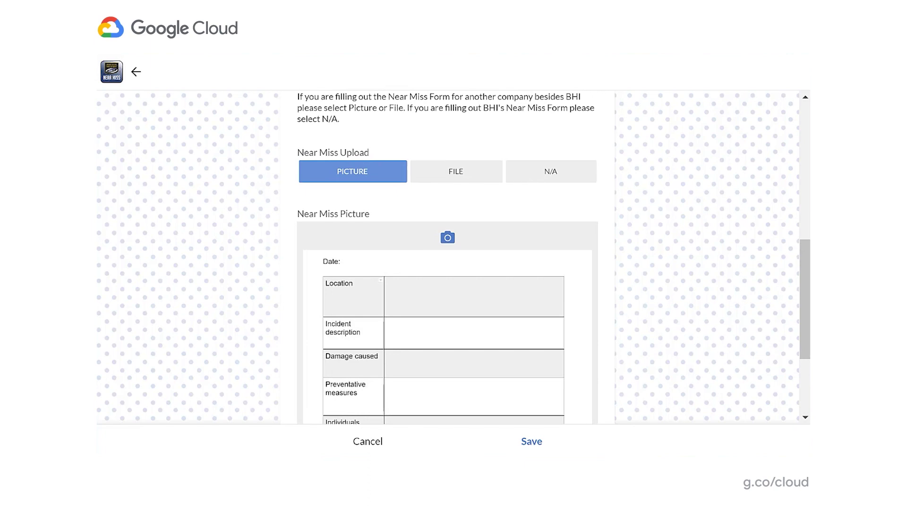
# - Switch the upload to a file, attach Near Miss Form, then mark the upload N/A
pyautogui.click(455, 171)
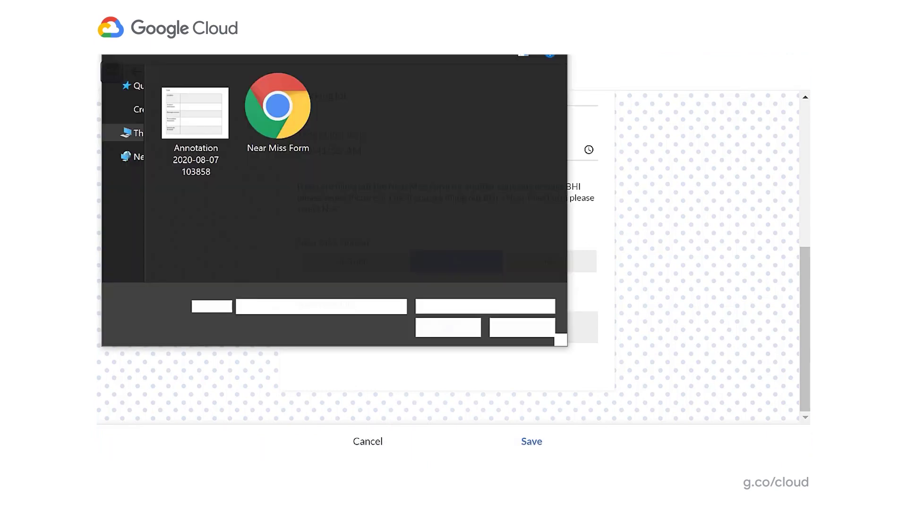
pyautogui.doubleClick(277, 108)
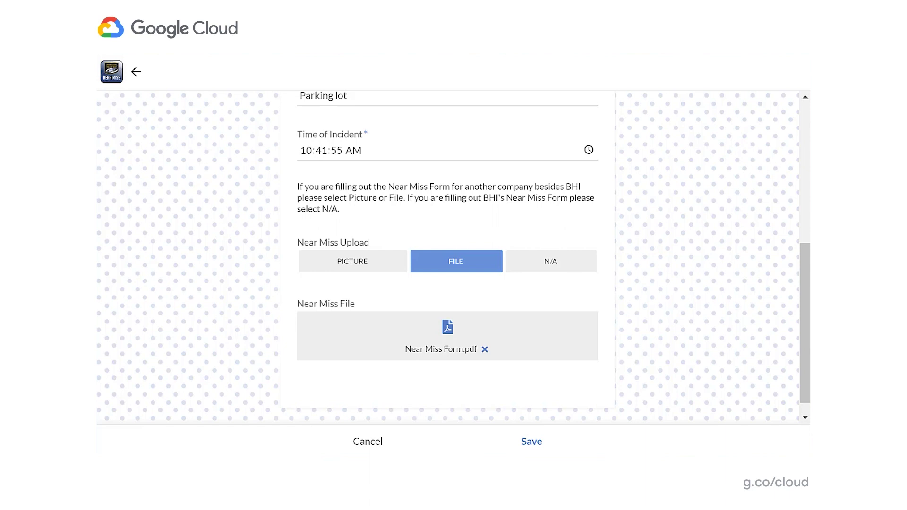
pyautogui.click(544, 263)
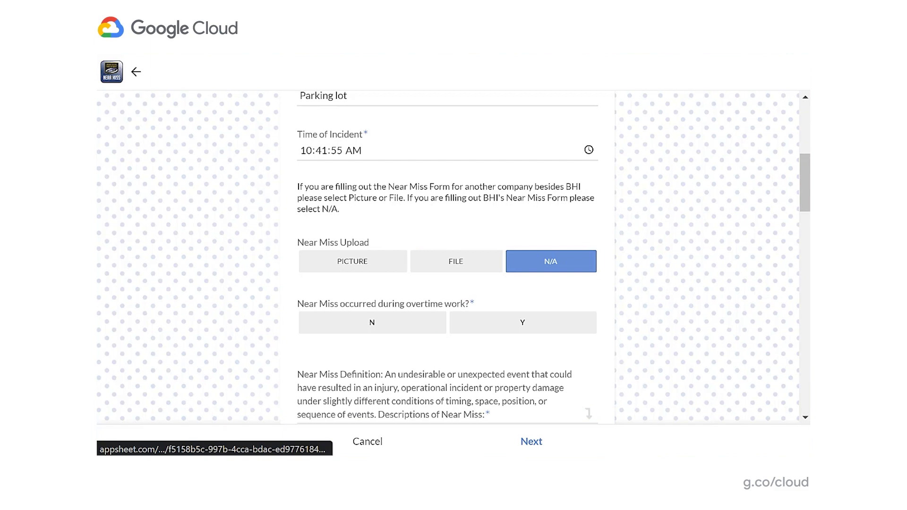
# - Answer No to overtime work and describe the near miss as 'Slipped on snow'
pyautogui.moveTo(628, 291); pyautogui.dragTo(623, 146)
pyautogui.click(379, 188)
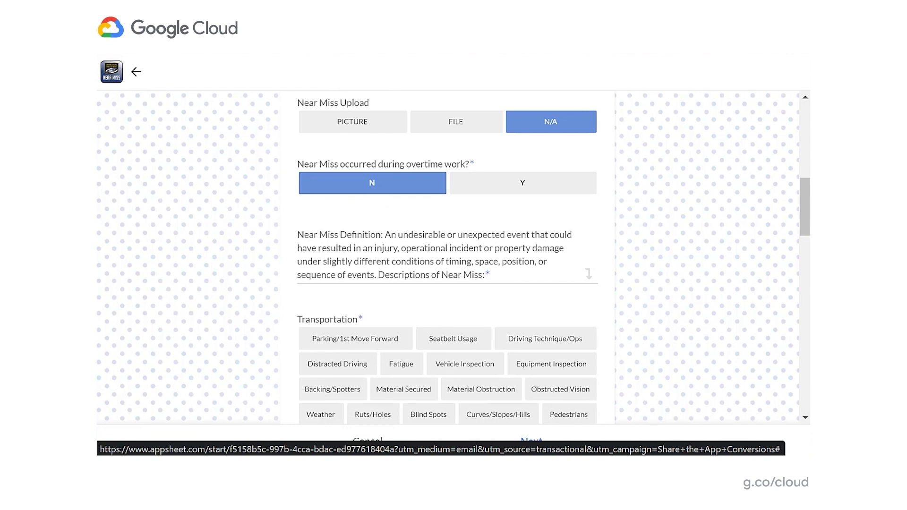
pyautogui.click(494, 275)
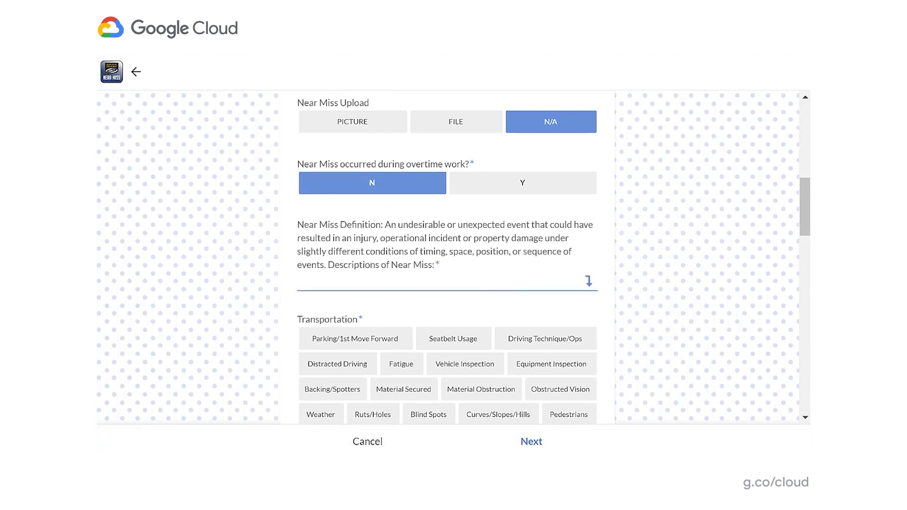
pyautogui.write('Slipped on snow')
# - Mark Weather as transportation factor, Slips/Trips/Falls for work environment, and fall protection N/A
pyautogui.scroll(-2, 530, 239)
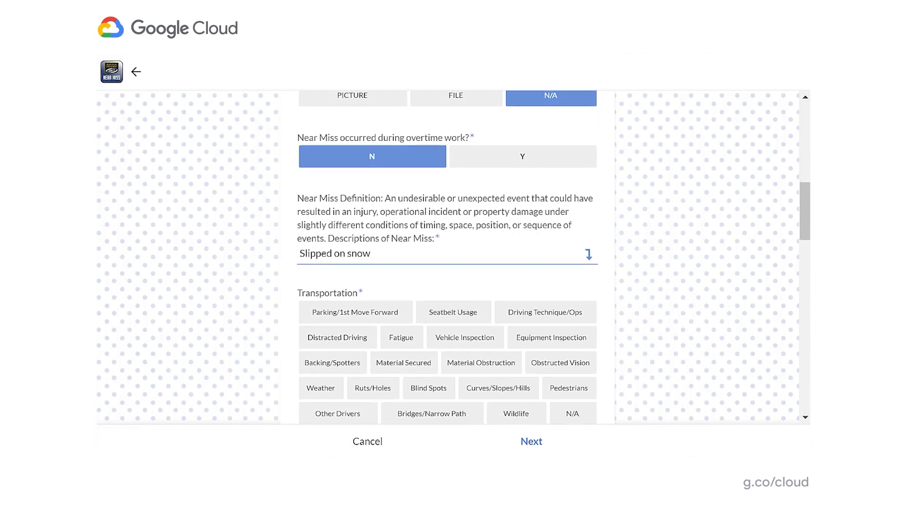
pyautogui.moveTo(474, 219); pyautogui.dragTo(472, 185)
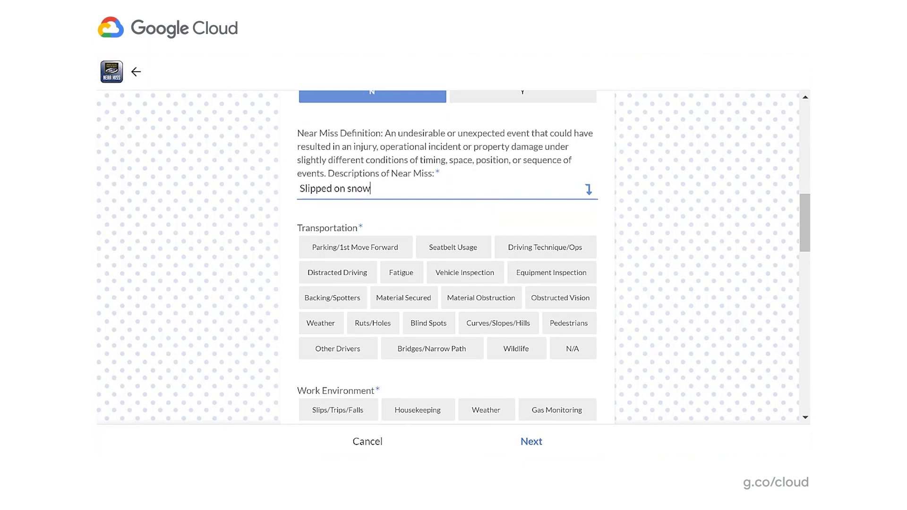
pyautogui.click(320, 323)
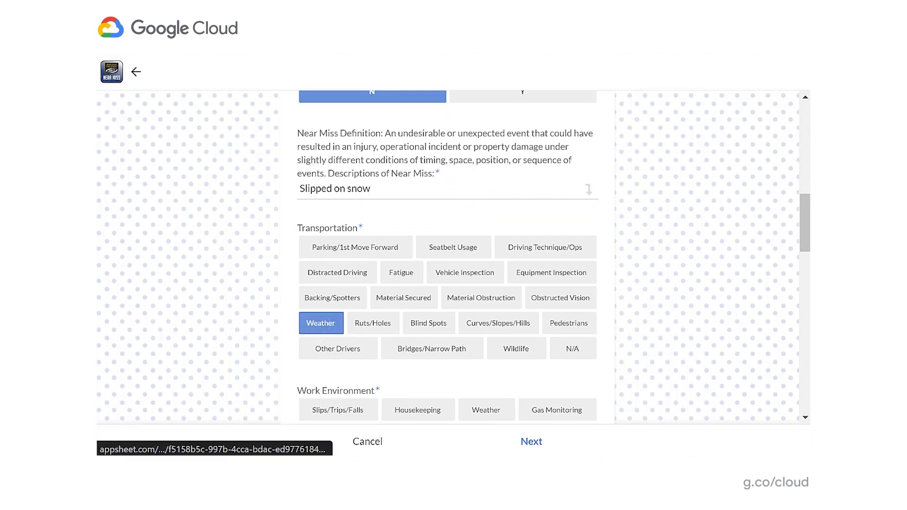
pyautogui.scroll(-4, 646, 196)
pyautogui.scroll(-1, 646, 197)
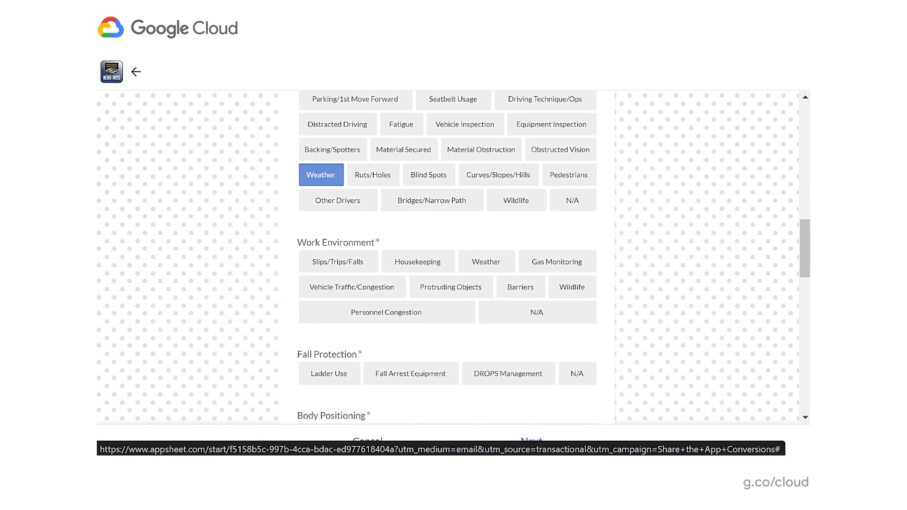
pyautogui.click(338, 262)
pyautogui.scroll(-2, 660, 239)
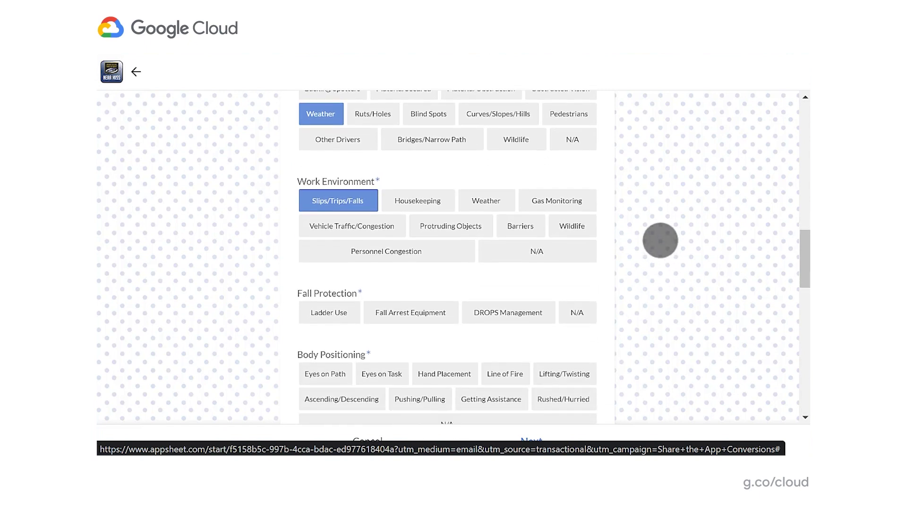
pyautogui.scroll(-2, 656, 168)
pyautogui.click(575, 245)
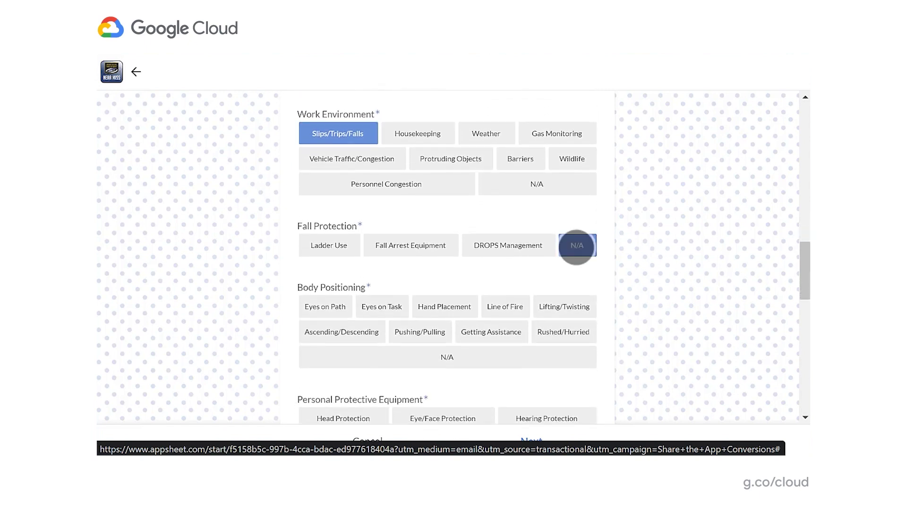
# - Select Eyes on Path, Ascending/Descending, Rushed/Hurried for body positioning and Work Attire for protective equipment
pyautogui.scroll(-2, 567, 174)
pyautogui.scroll(-1, 566, 175)
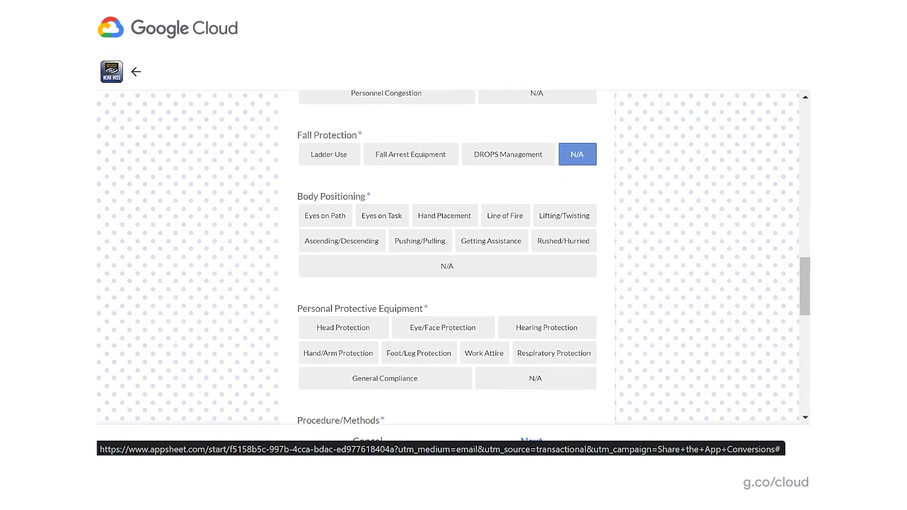
pyautogui.click(325, 216)
pyautogui.click(342, 241)
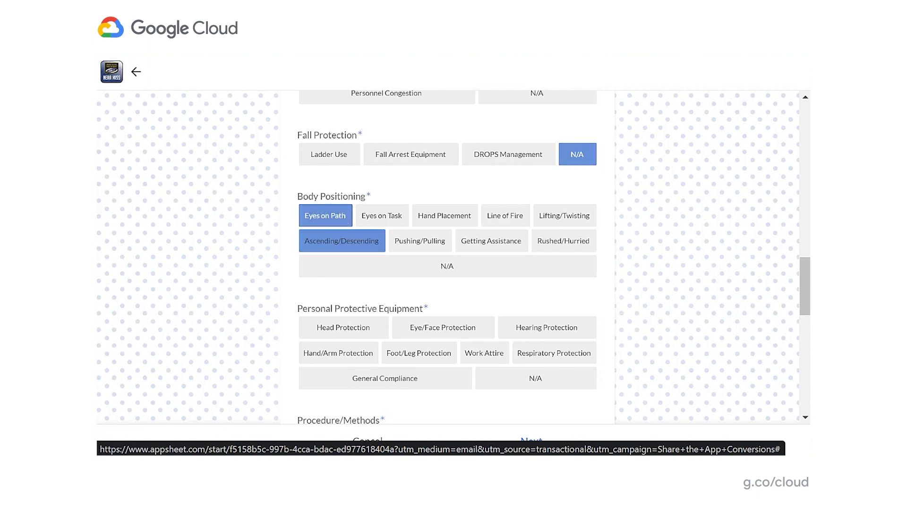
pyautogui.scroll(-3, 547, 208)
pyautogui.click(555, 163)
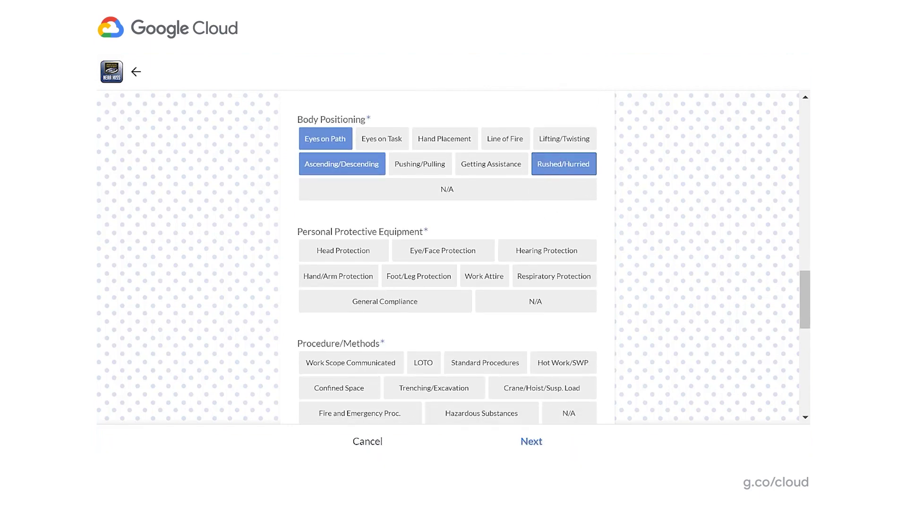
pyautogui.click(484, 276)
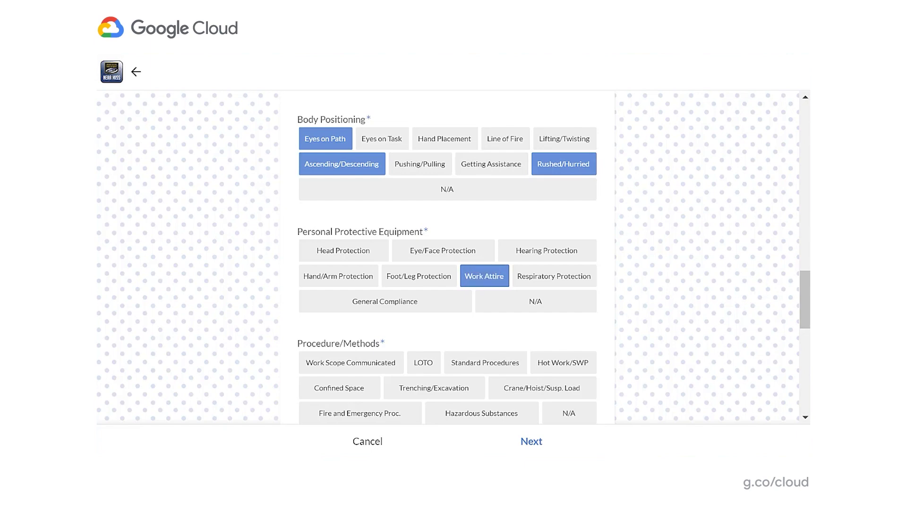
pyautogui.click(536, 302)
pyautogui.scroll(-2, 535, 301)
pyautogui.click(569, 170)
# - Mark procedure/methods N/A, tools/equipment Used Correctly, and power tools/electricity N/A
pyautogui.scroll(-2, 581, 219)
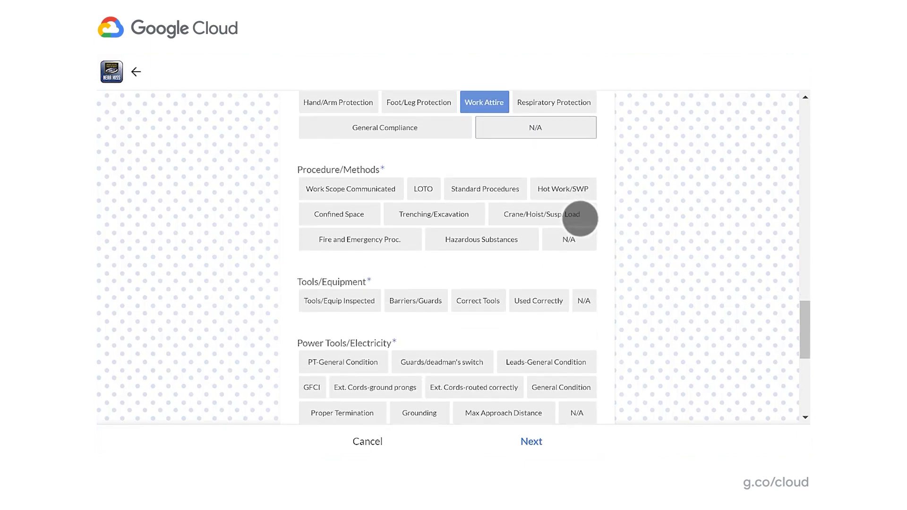
pyautogui.scroll(-1, 583, 190)
pyautogui.click(568, 203)
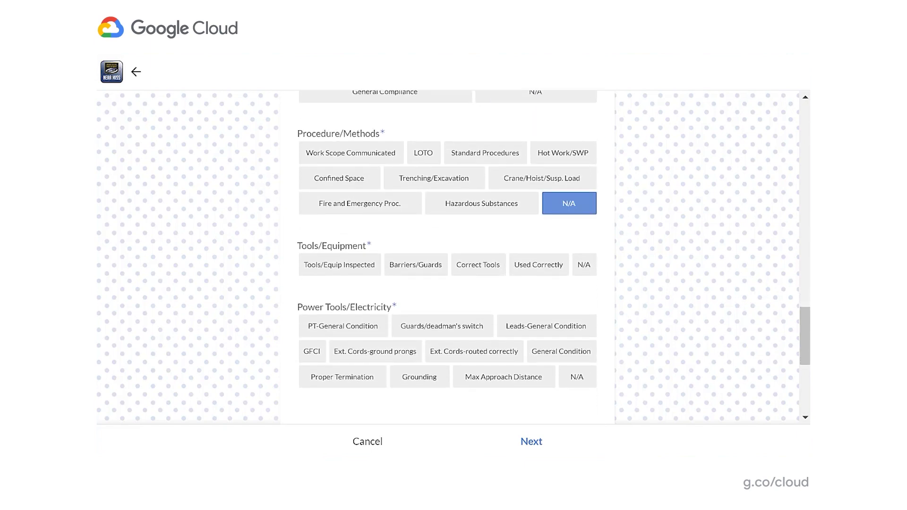
pyautogui.click(533, 264)
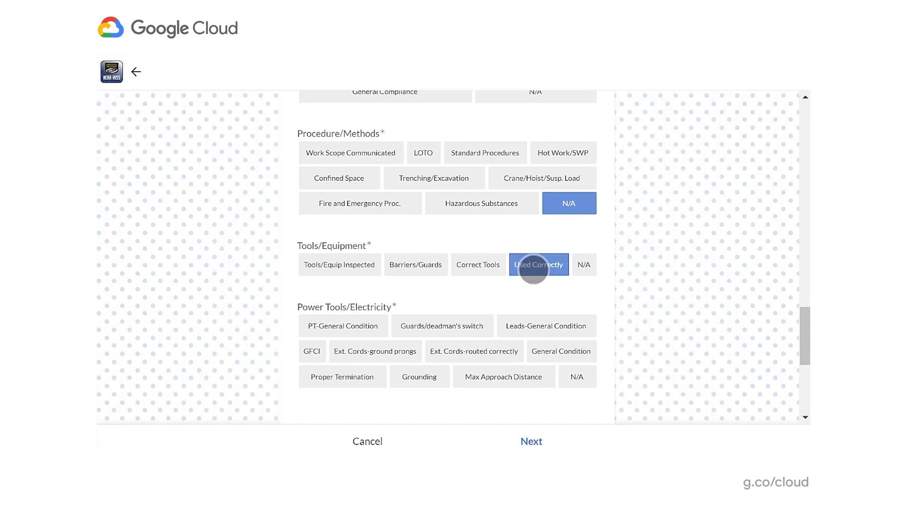
pyautogui.scroll(-1, 613, 261)
pyautogui.click(577, 324)
pyautogui.scroll(-2, 639, 253)
pyautogui.scroll(-1, 639, 253)
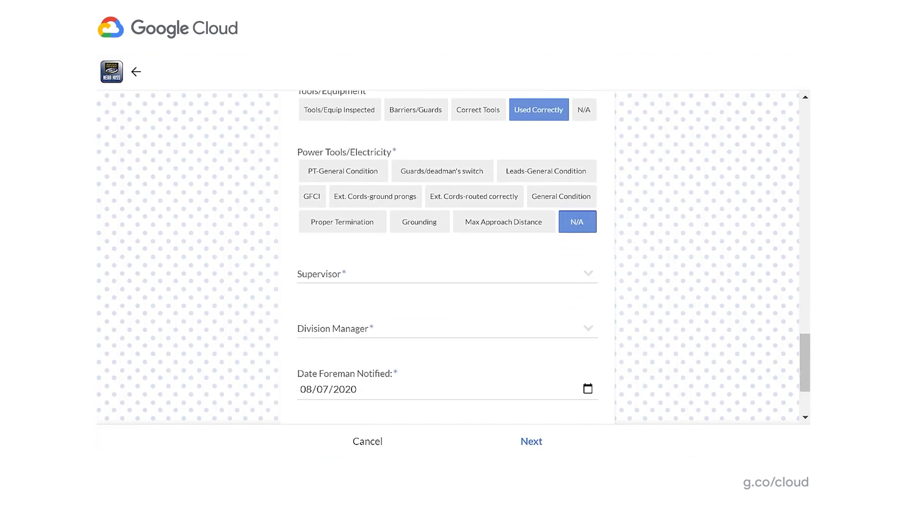
# - Set the same person as Supervisor and Division Manager, then advance to the Specifics page
pyautogui.click(444, 274)
pyautogui.click(327, 189)
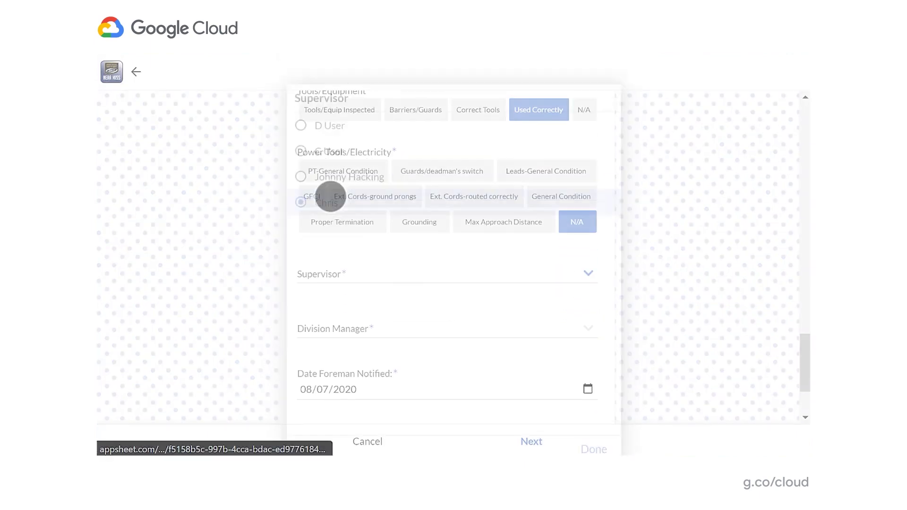
pyautogui.scroll(-2, 652, 239)
pyautogui.click(580, 291)
pyautogui.click(326, 181)
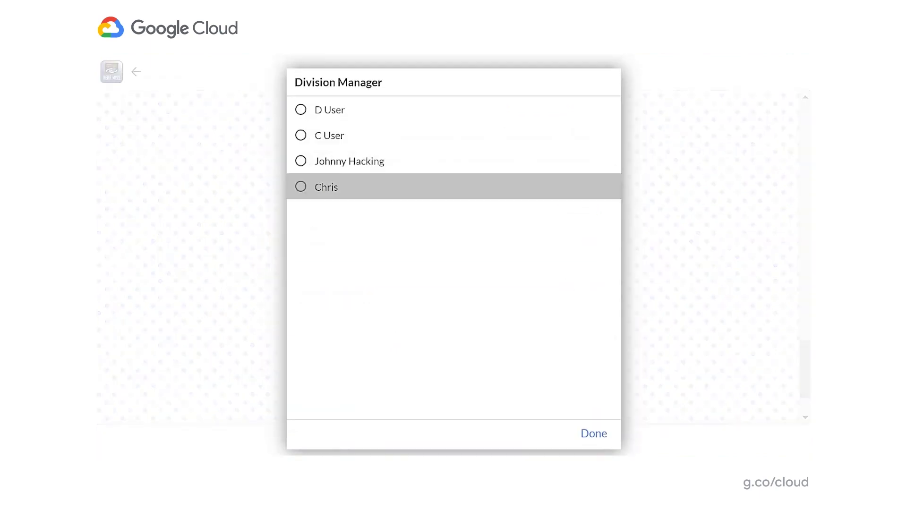
pyautogui.scroll(-2, 672, 225)
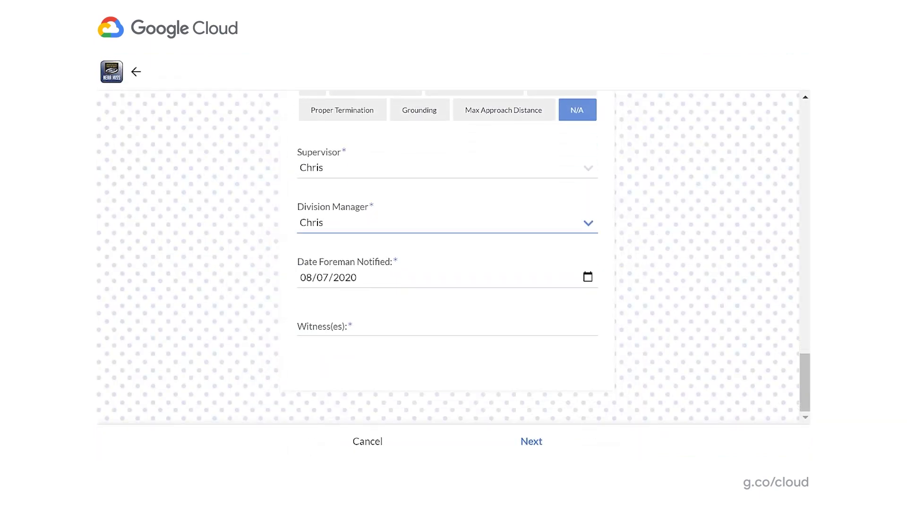
pyautogui.click(531, 441)
pyautogui.click(444, 163)
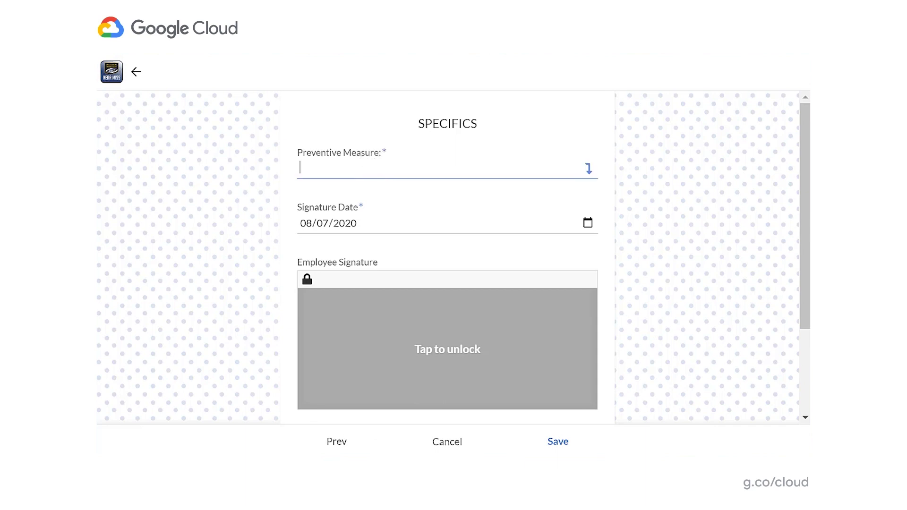
# - Enter the preventive measure 'Will wear better shoes' and draw the employee signature
pyautogui.write('Will wear better shoes')
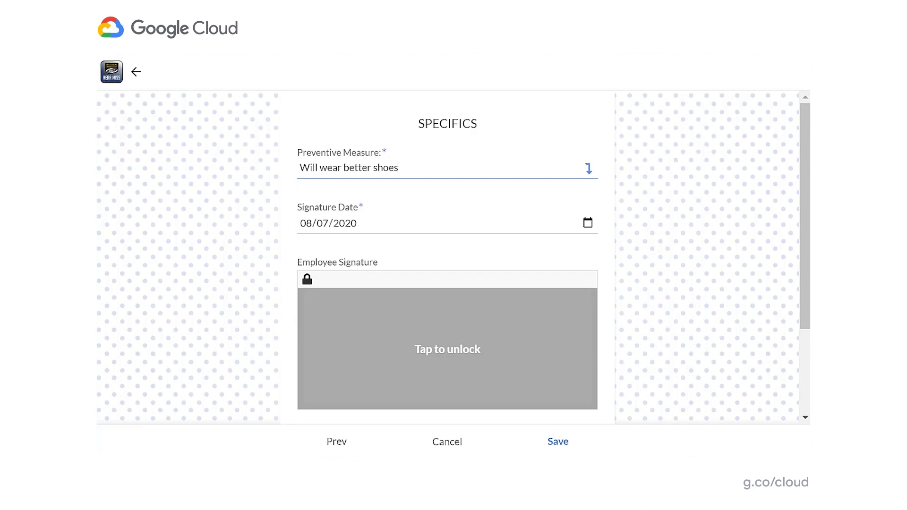
pyautogui.moveTo(709, 265); pyautogui.dragTo(709, 237)
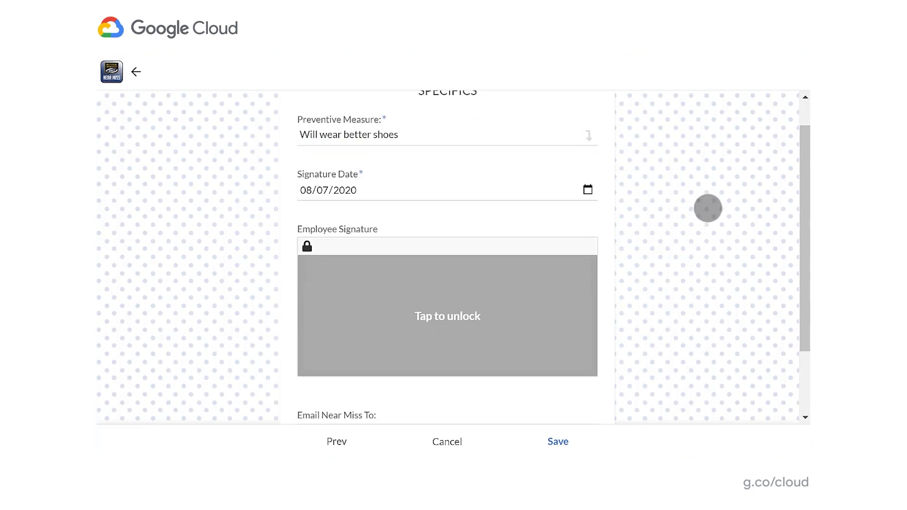
pyautogui.click(535, 297)
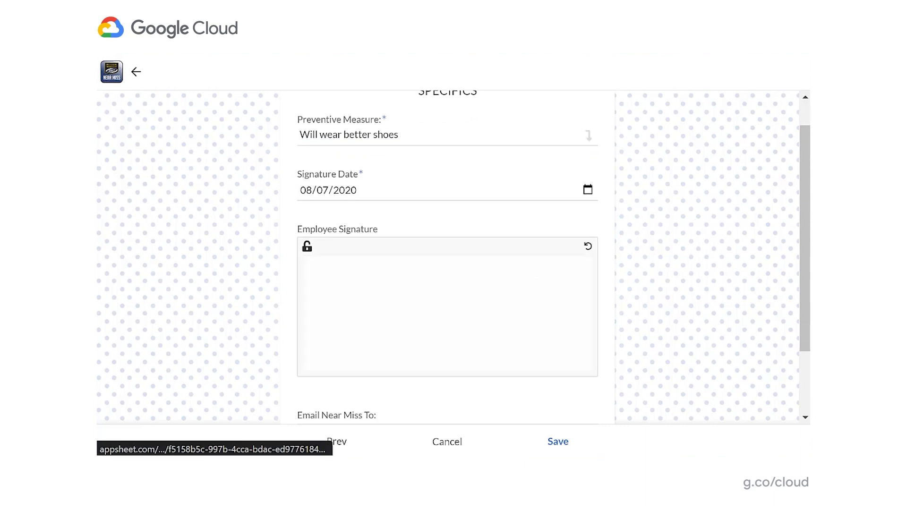
pyautogui.moveTo(381, 279)
pyautogui.mouseDown()
pyautogui.moveTo(411, 318)
pyautogui.moveTo(423, 282)
pyautogui.moveTo(443, 333)
pyautogui.moveTo(521, 318)
pyautogui.mouseUp()
pyautogui.click(516, 277)
pyautogui.click(386, 301)
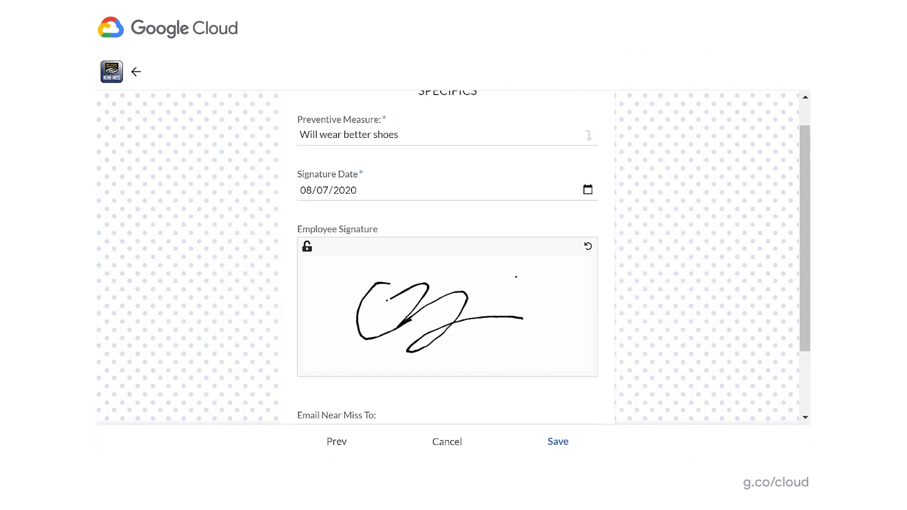
# - Fill in Email Near Miss To with the recipient's e-mail address
pyautogui.moveTo(669, 265); pyautogui.dragTo(666, 195)
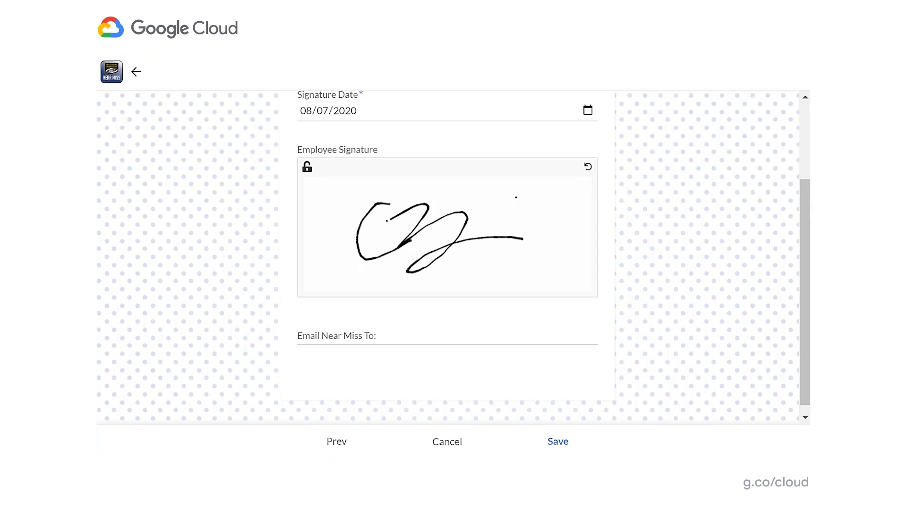
pyautogui.click(393, 335)
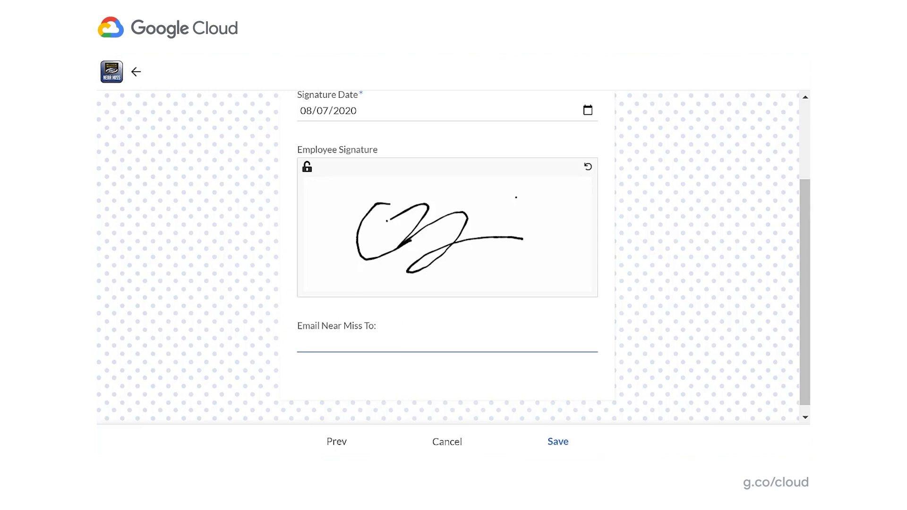
pyautogui.write('demo@company.com')
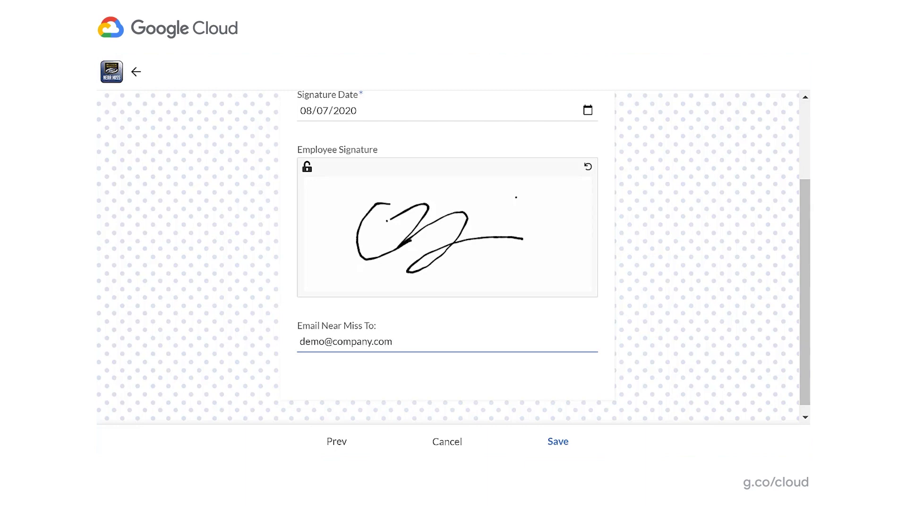
# - Save the completed near-miss report
pyautogui.click(558, 441)
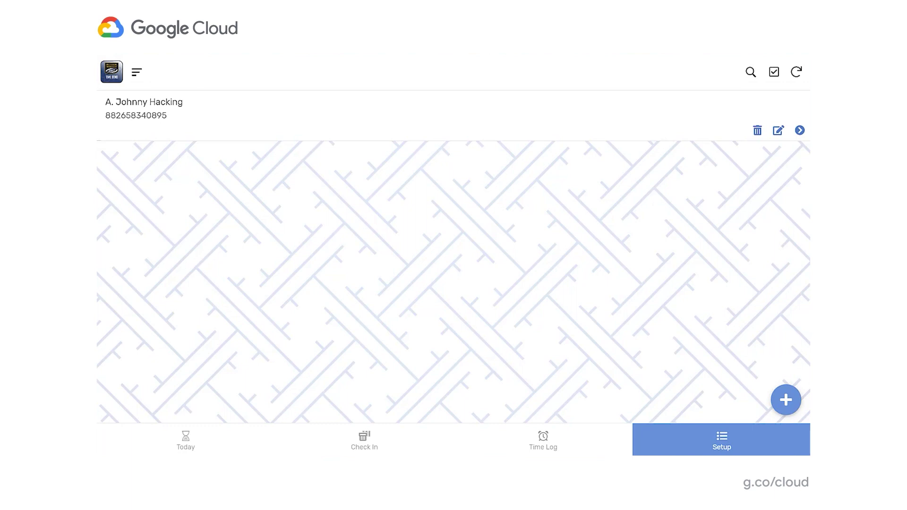
# - Open the Check In form with its empty Scanned barcode field
pyautogui.click(364, 437)
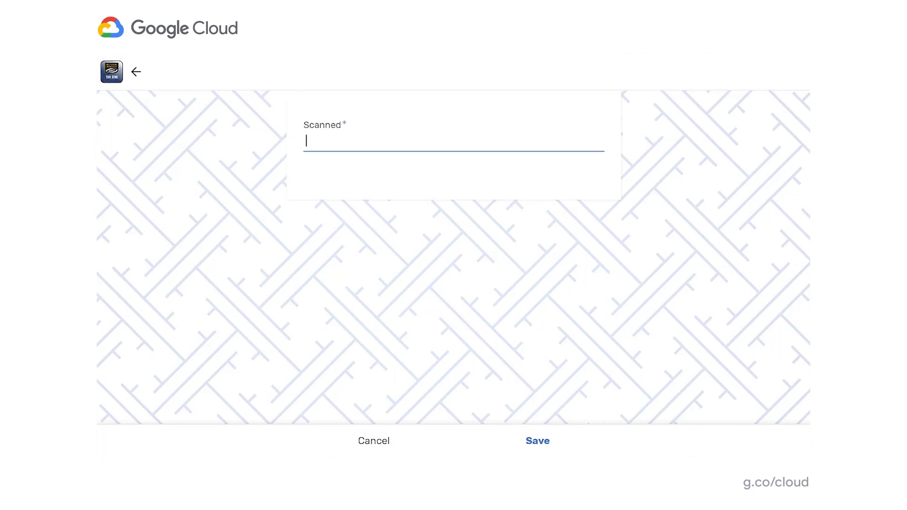
# - Submit the employee's barcode three times to log clock-in and clock-out entries
pyautogui.press('Return')
pyautogui.press('Return')
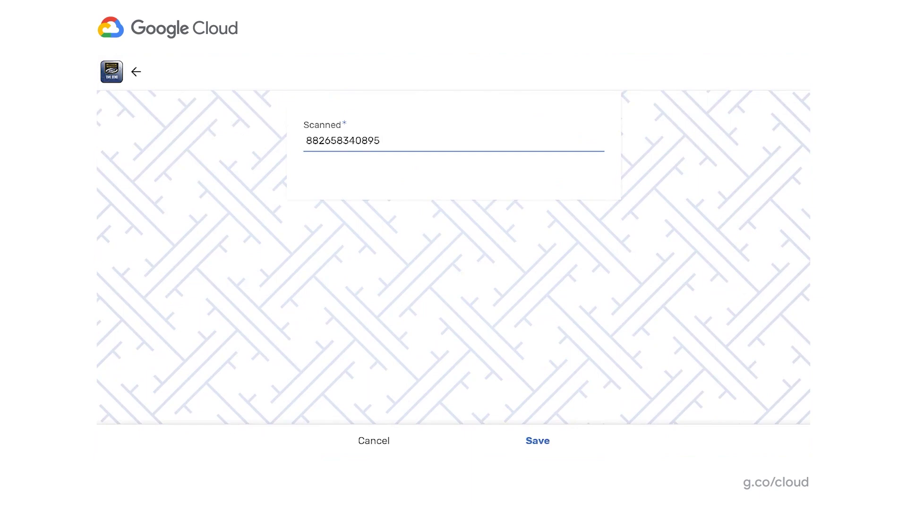
pyautogui.press('Return')
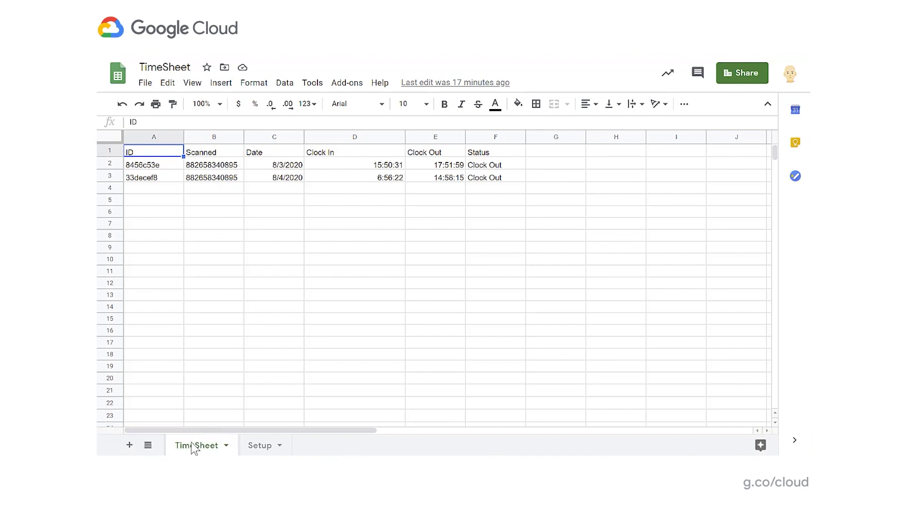
# - Switch to the Setup sheet of the TimeSheet spreadsheet
pyautogui.click(257, 449)
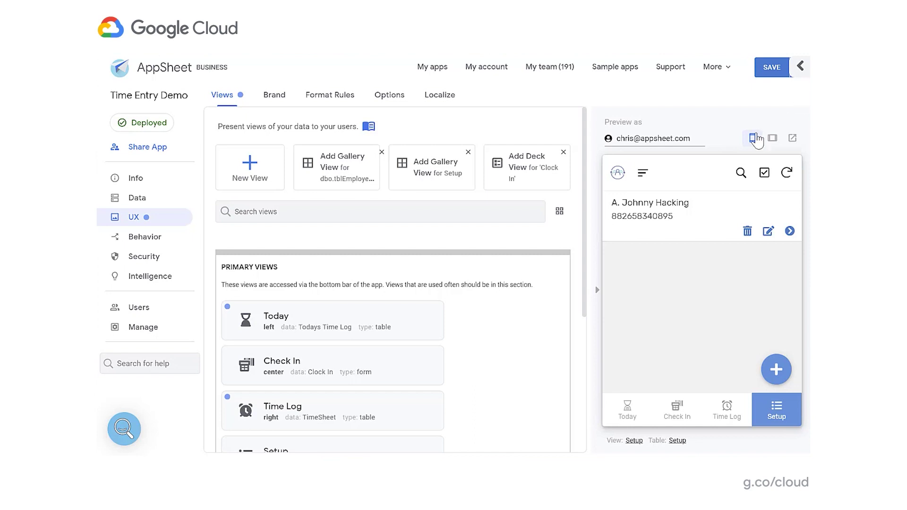
# - Preview the app at tablet size, then return to the phone-size preview
pyautogui.click(771, 141)
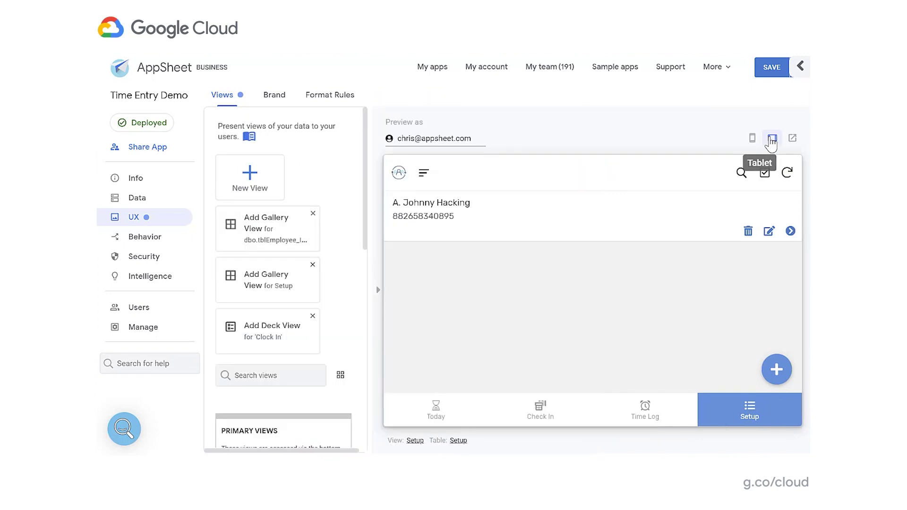
pyautogui.click(752, 140)
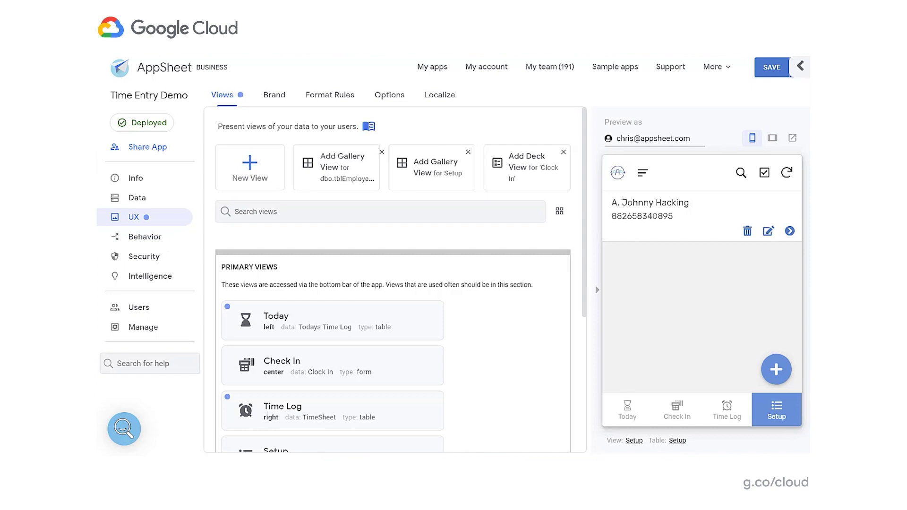
pyautogui.click(146, 196)
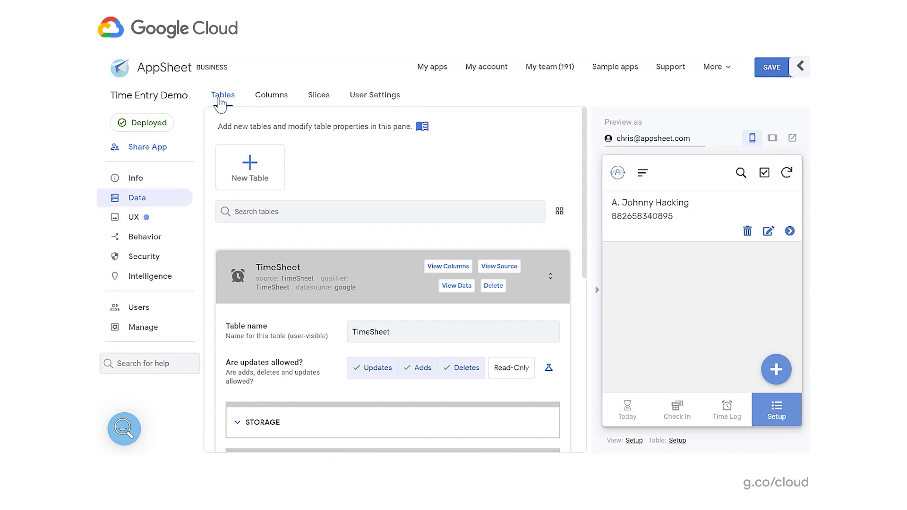
# - Expand the TimeSheet table and browse its 9 column definitions across the grid
pyautogui.click(328, 267)
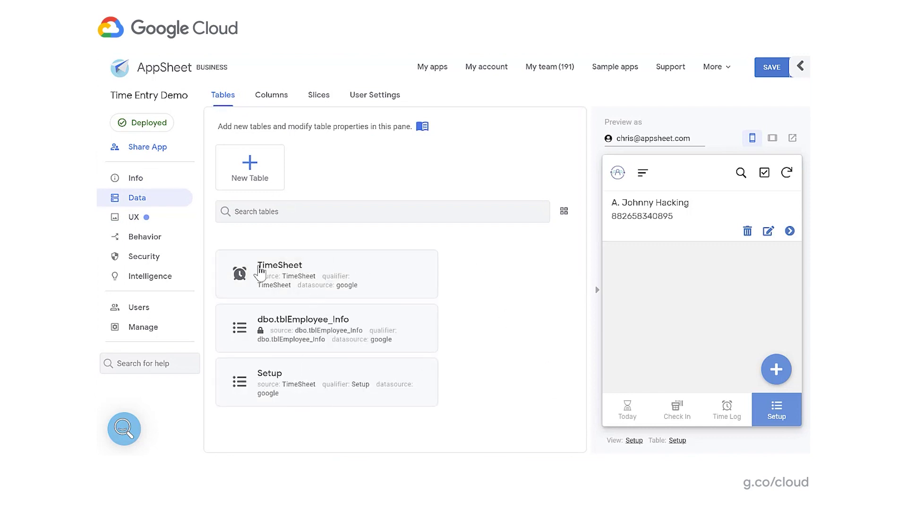
pyautogui.click(318, 267)
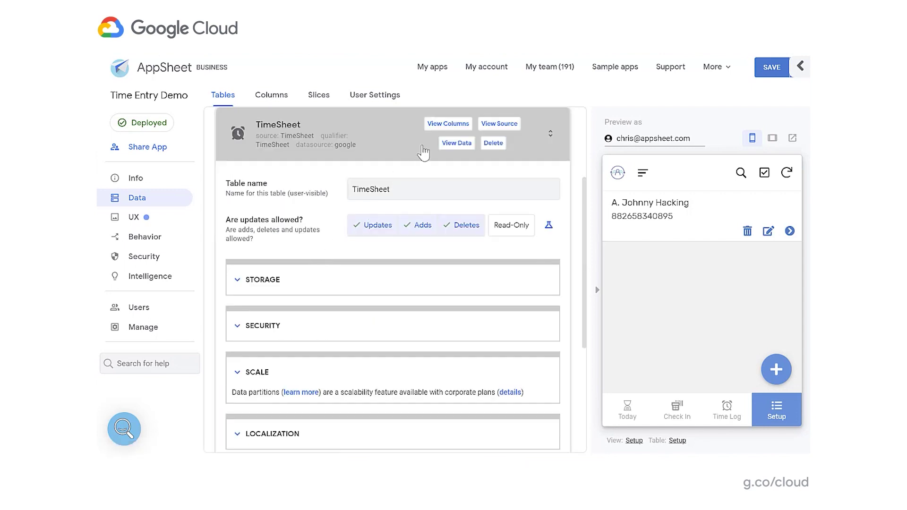
pyautogui.click(455, 125)
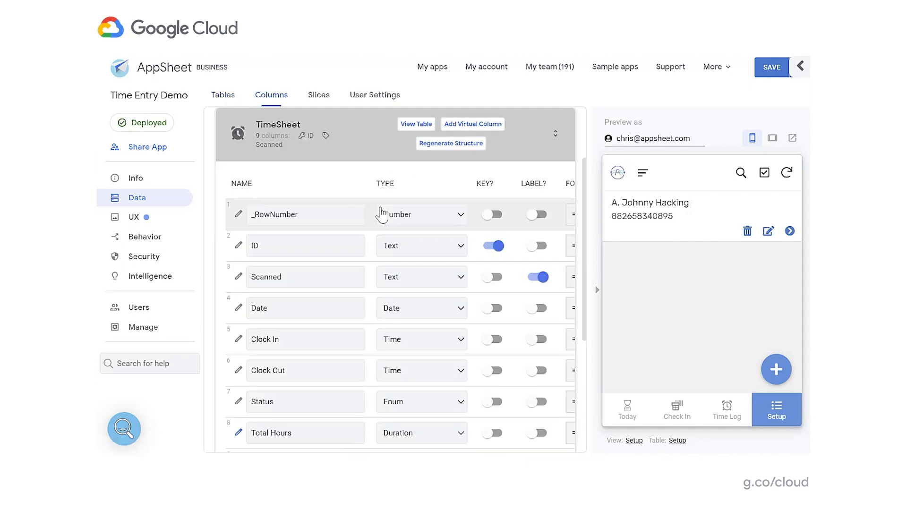
pyautogui.scroll(-2, 421, 243)
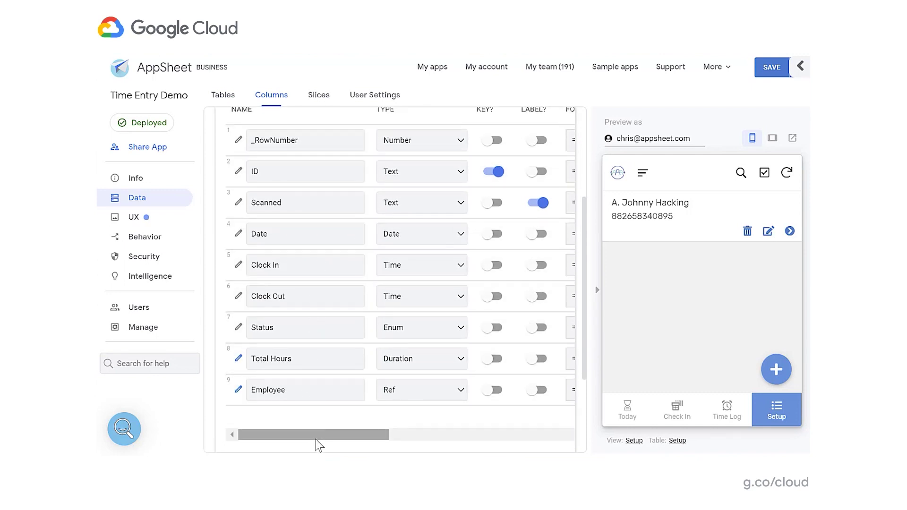
pyautogui.moveTo(330, 438); pyautogui.dragTo(344, 440)
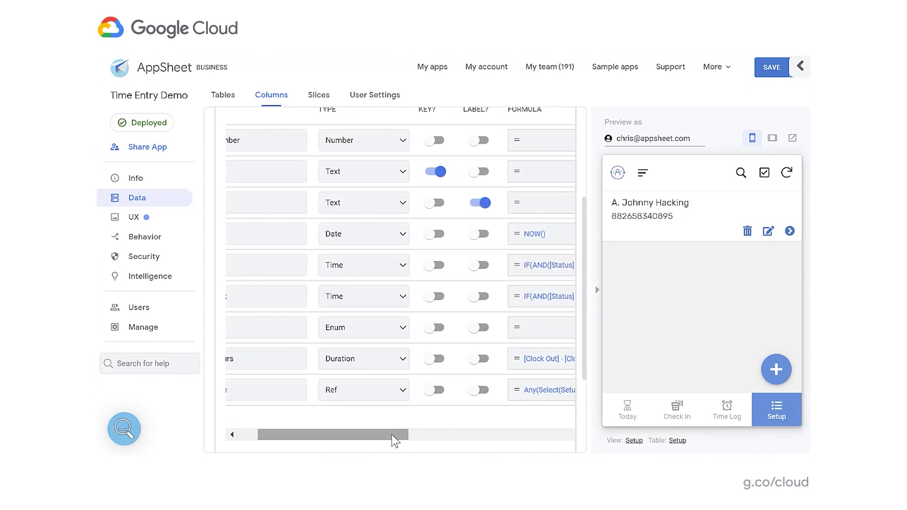
pyautogui.moveTo(393, 441); pyautogui.dragTo(365, 440)
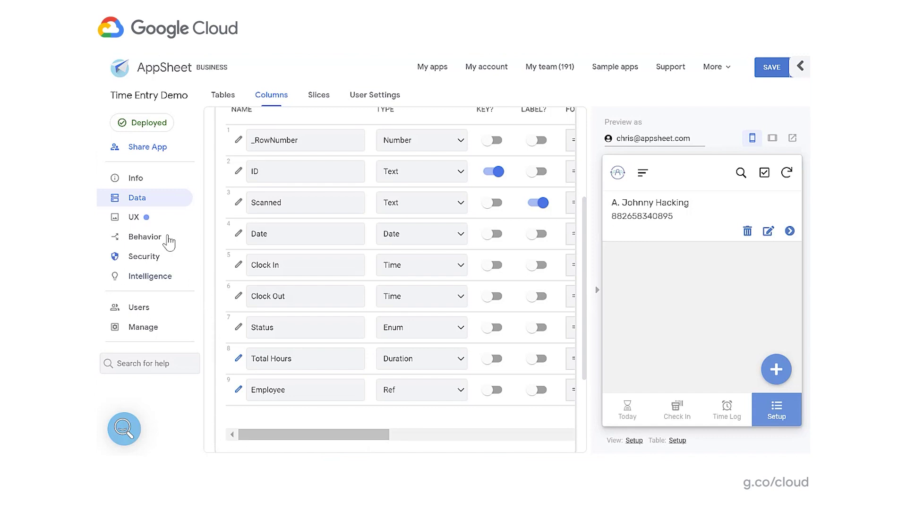
# - Set the Time Entry Demo branding to the dark theme with a yellow primary colour
pyautogui.click(132, 218)
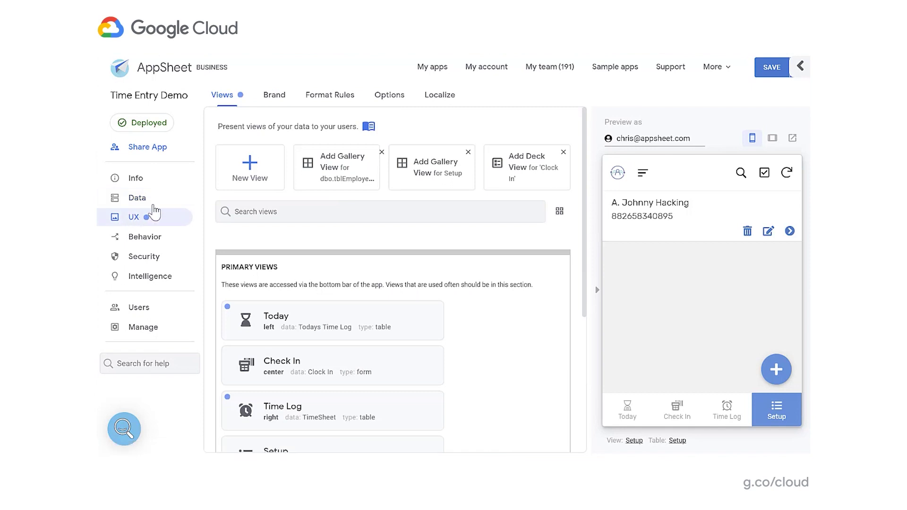
pyautogui.click(282, 100)
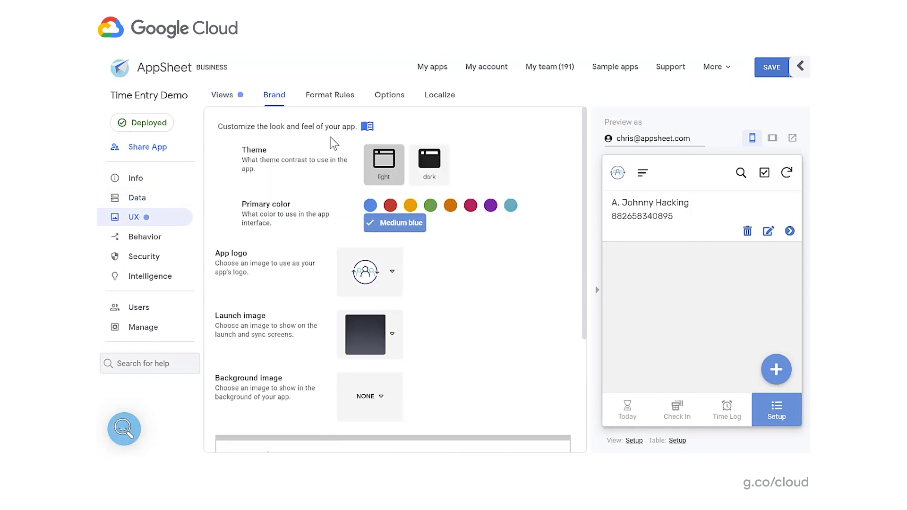
pyautogui.click(425, 173)
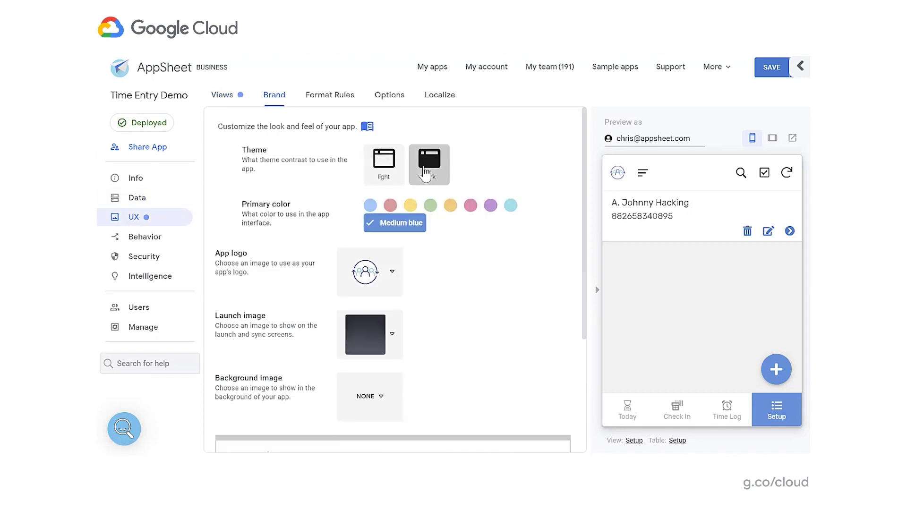
pyautogui.click(471, 208)
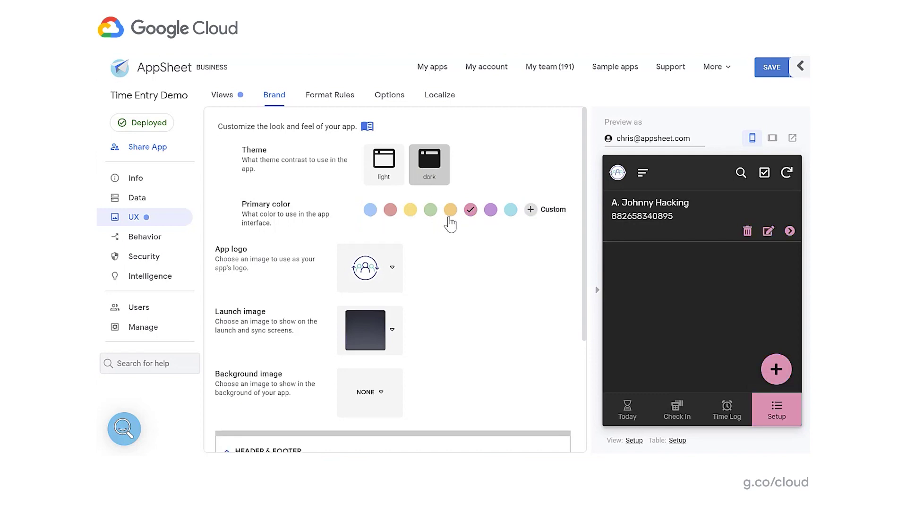
pyautogui.click(451, 214)
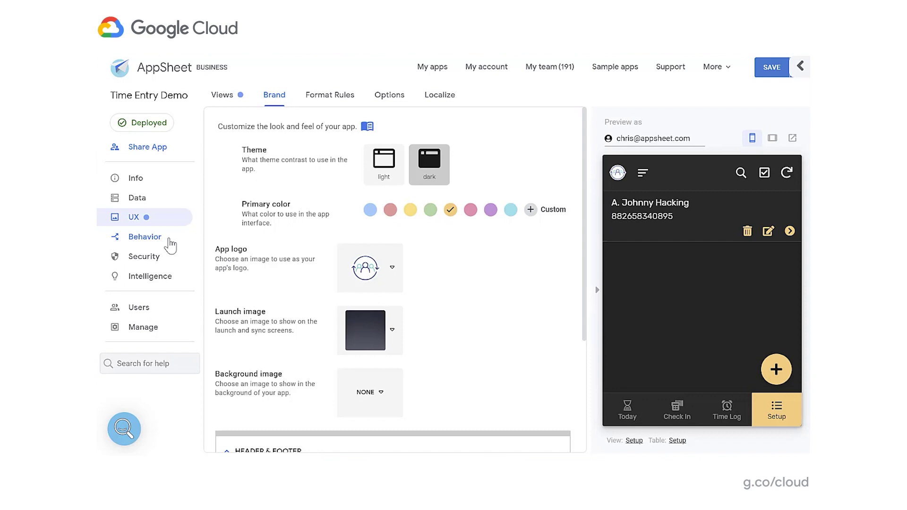
pyautogui.click(169, 241)
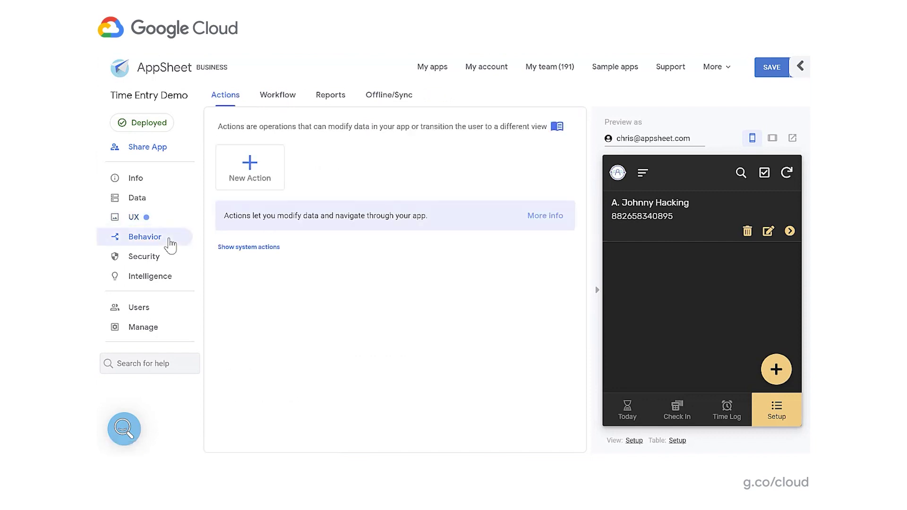
# - Open the Daily Time Report rule from the Reports list
pyautogui.click(329, 98)
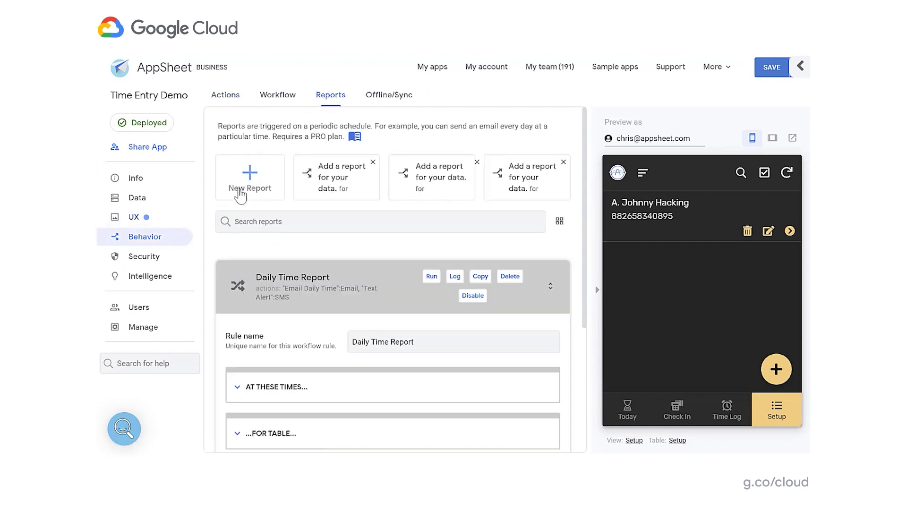
pyautogui.click(294, 289)
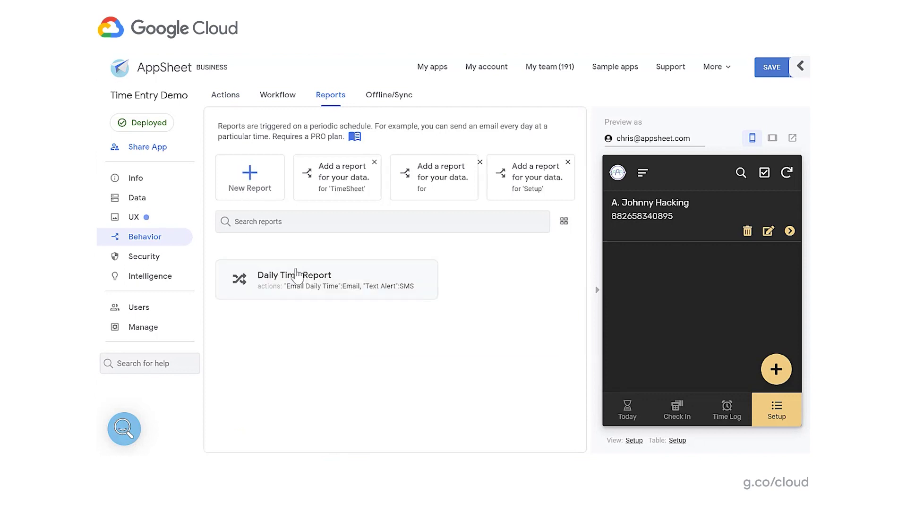
pyautogui.click(342, 272)
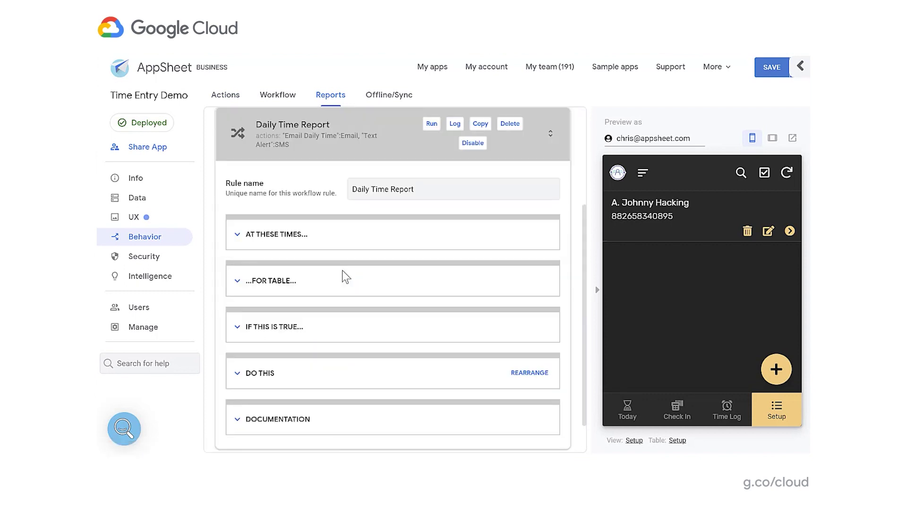
# - Expand its daily 8:00 pm Mountain Standard Time schedule, Todays Time Log table, condition and actions
pyautogui.click(292, 239)
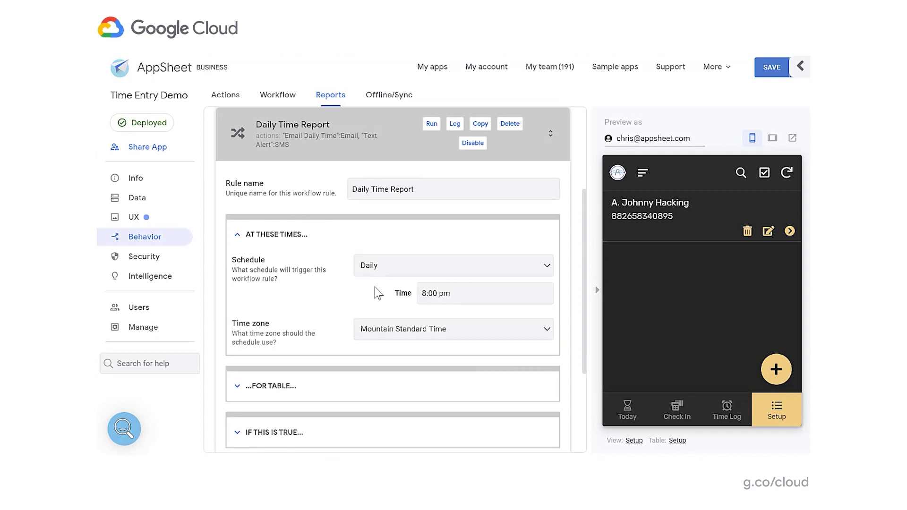
pyautogui.click(286, 386)
pyautogui.scroll(-2, 300, 389)
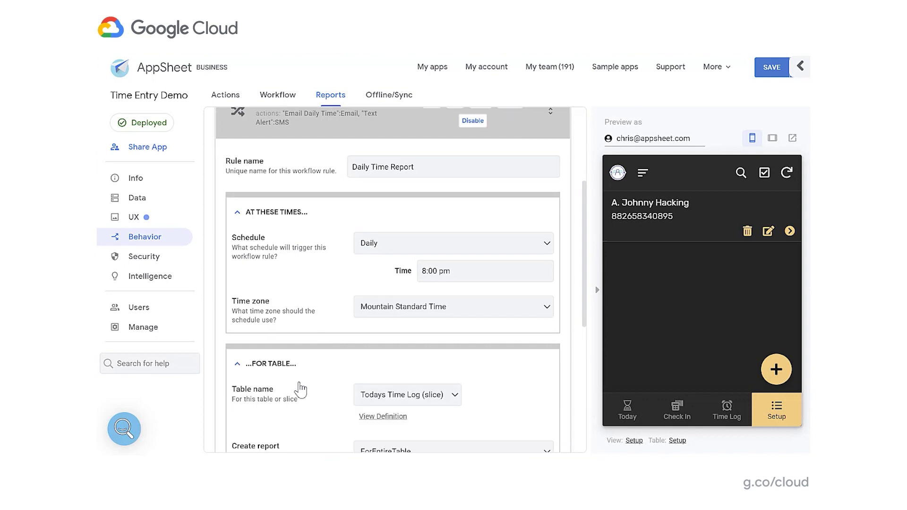
pyautogui.scroll(-3, 300, 390)
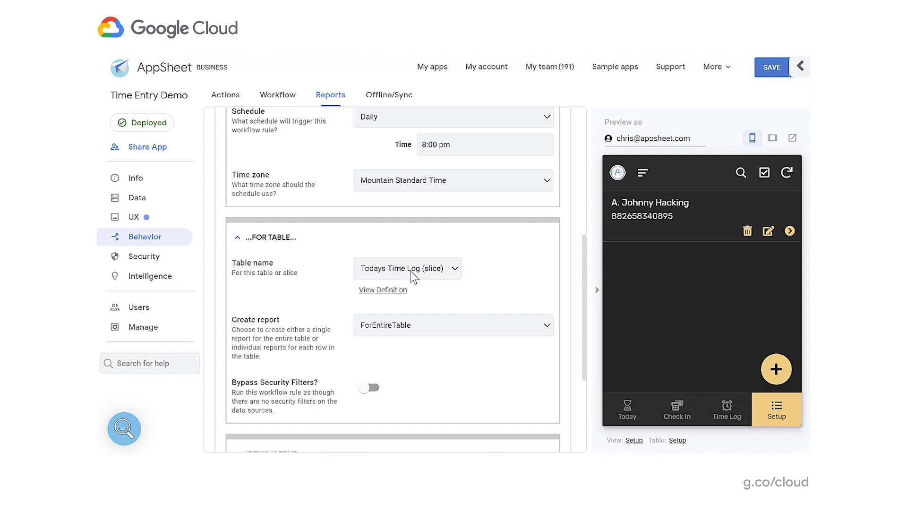
pyautogui.scroll(-2, 414, 278)
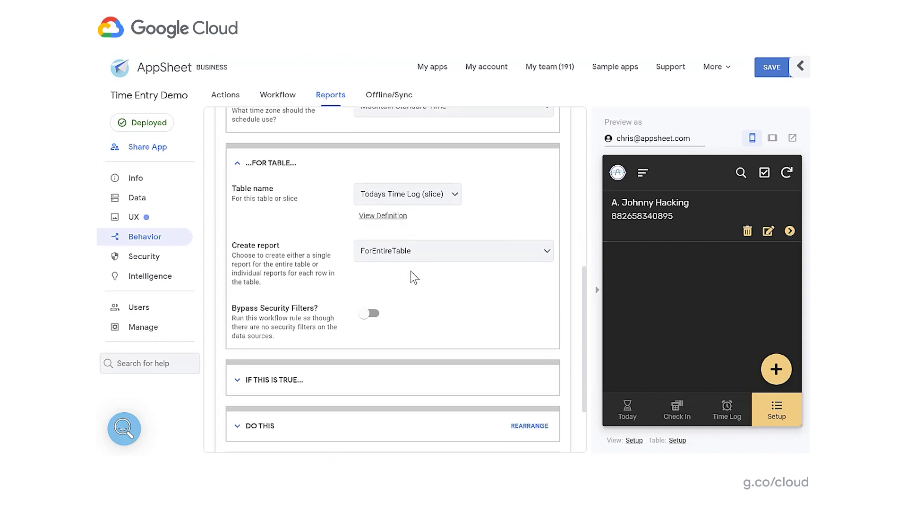
pyautogui.click(287, 385)
pyautogui.scroll(-2, 298, 367)
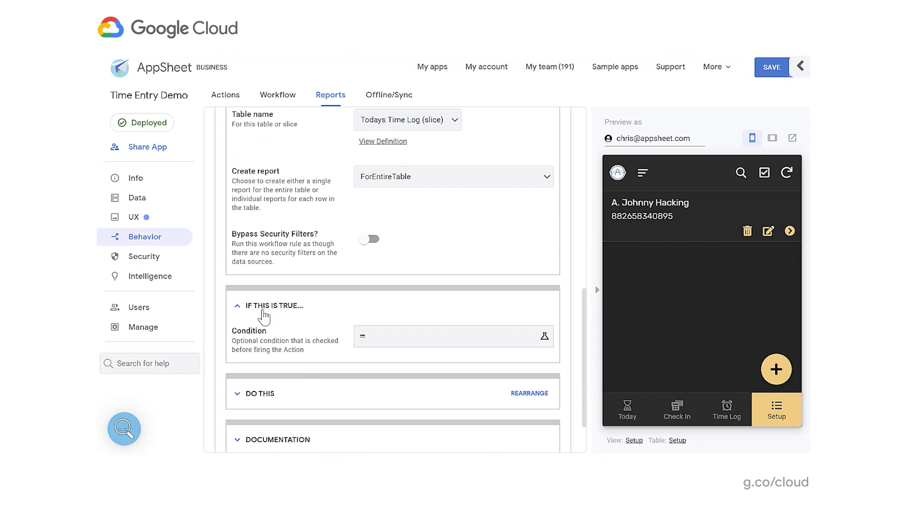
pyautogui.click(282, 318)
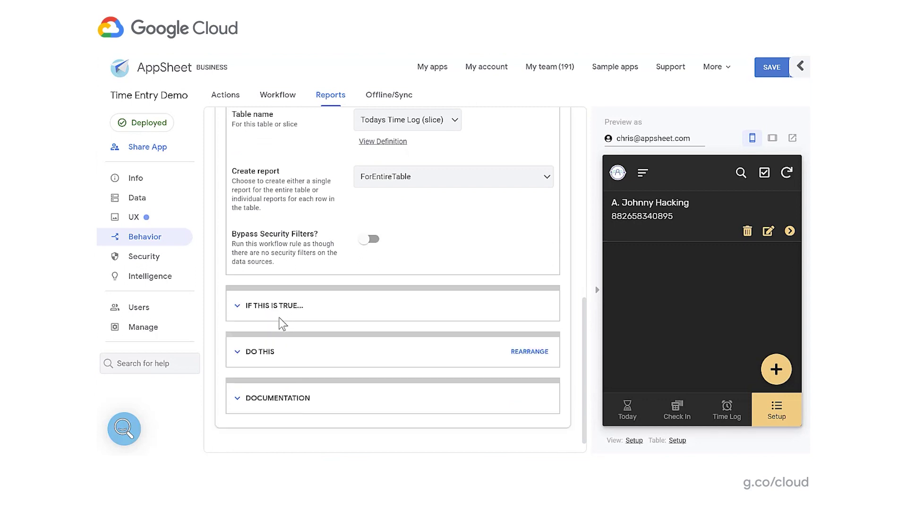
pyautogui.click(259, 351)
# - Scroll through the Email Daily Time email content and the Text Alert SMS action via _AppSheet_Default_SMS
pyautogui.scroll(-4, 266, 350)
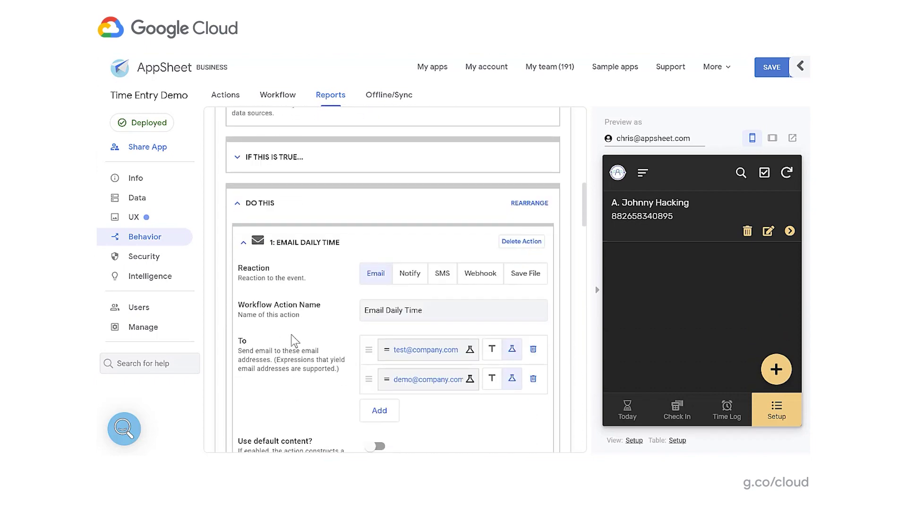
pyautogui.scroll(-2, 335, 335)
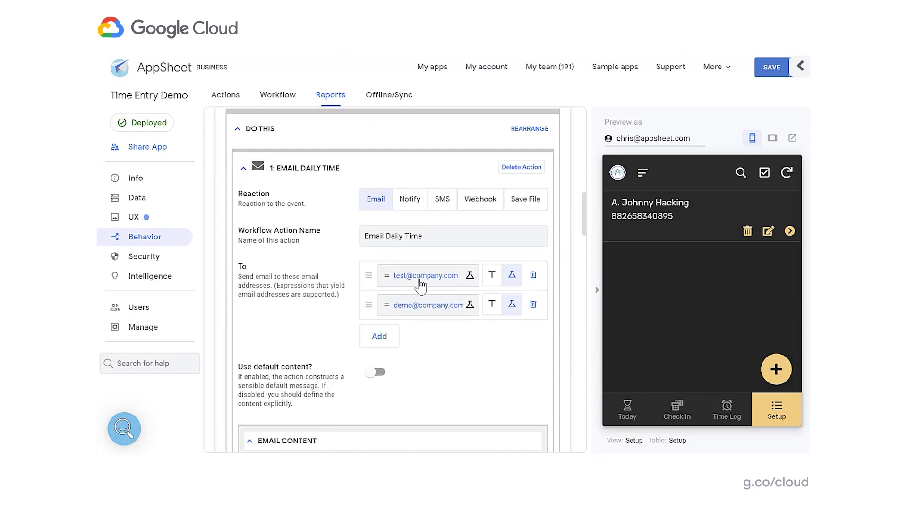
pyautogui.scroll(-4, 426, 328)
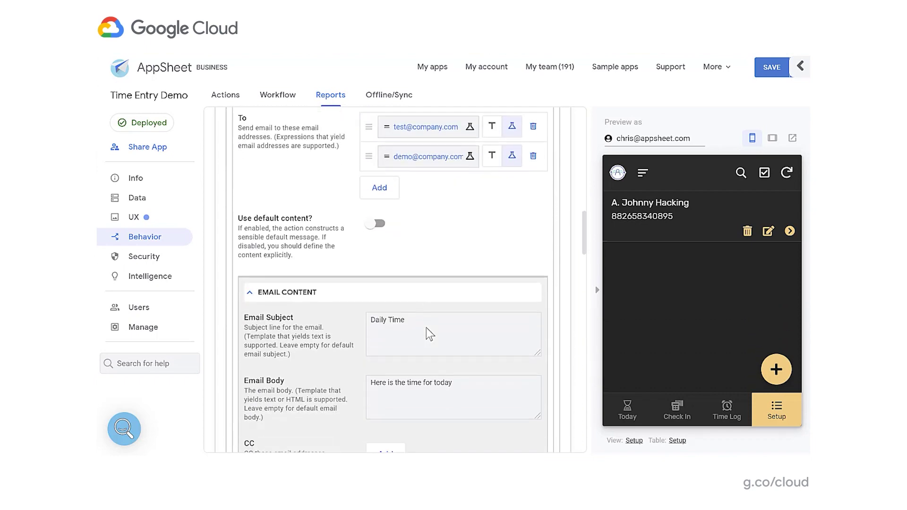
pyautogui.scroll(-4, 426, 328)
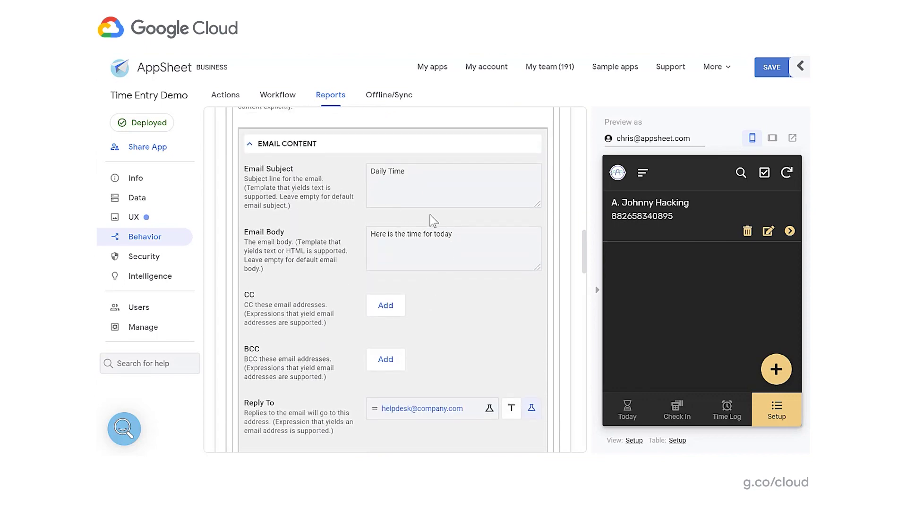
pyautogui.scroll(-4, 433, 220)
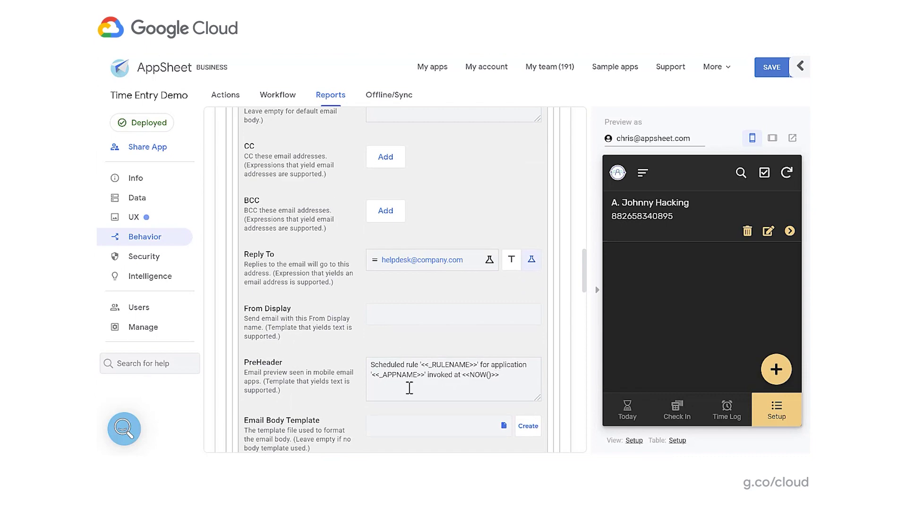
pyautogui.scroll(-10, 409, 387)
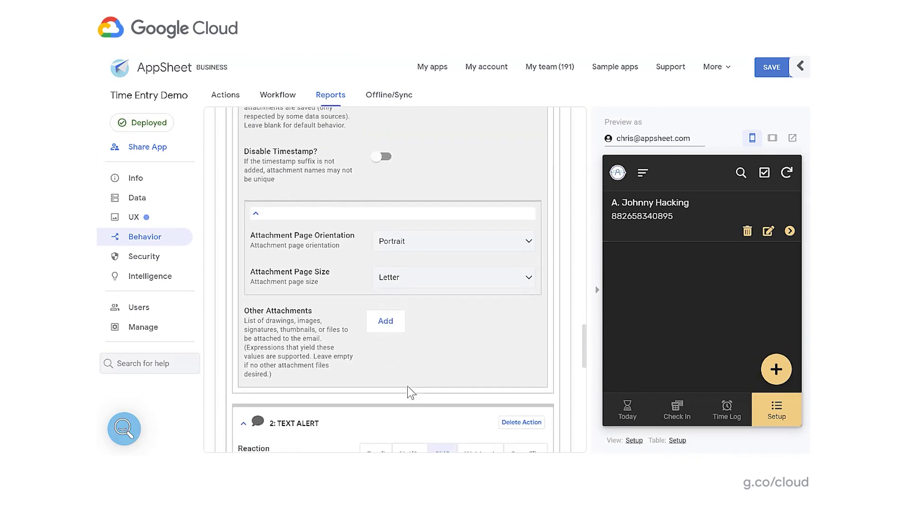
pyautogui.scroll(-3, 407, 386)
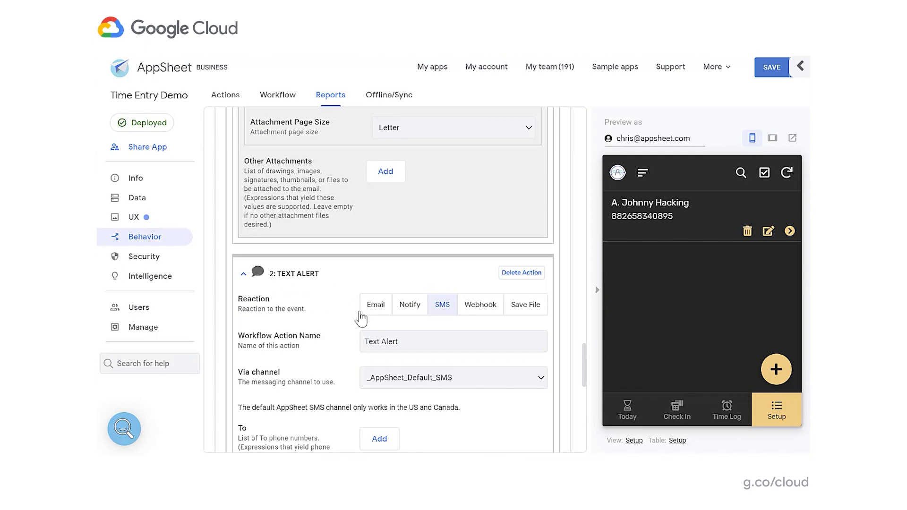
pyautogui.scroll(-5, 361, 317)
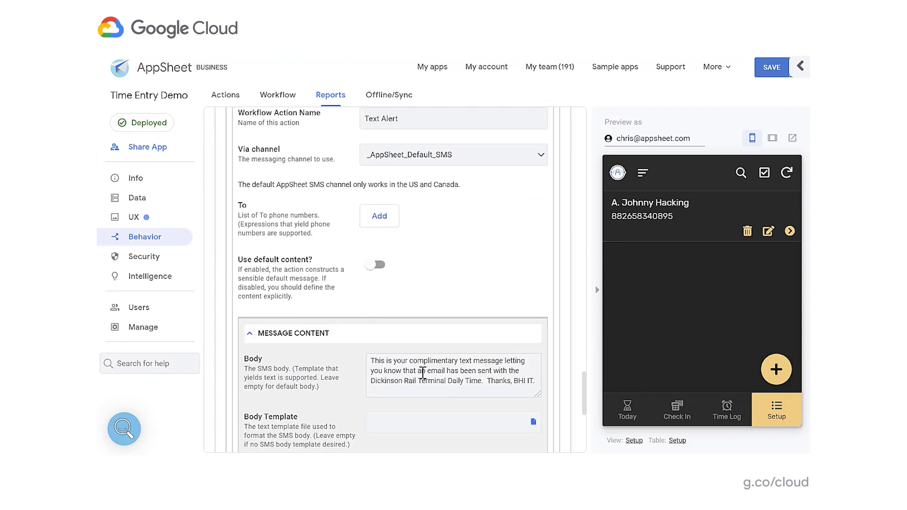
pyautogui.scroll(-6, 422, 371)
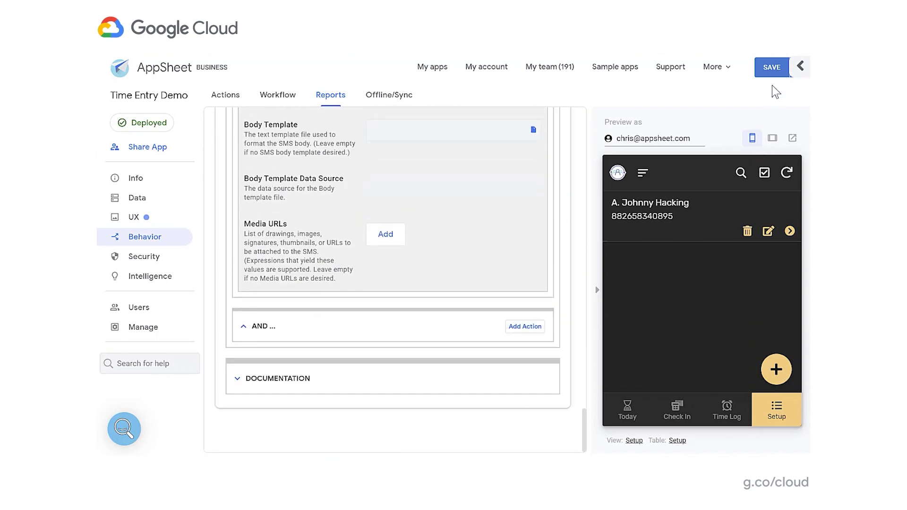
# - Save the app and return to the Daily Time Report summary of Email Daily Time and Text Alert
pyautogui.click(772, 68)
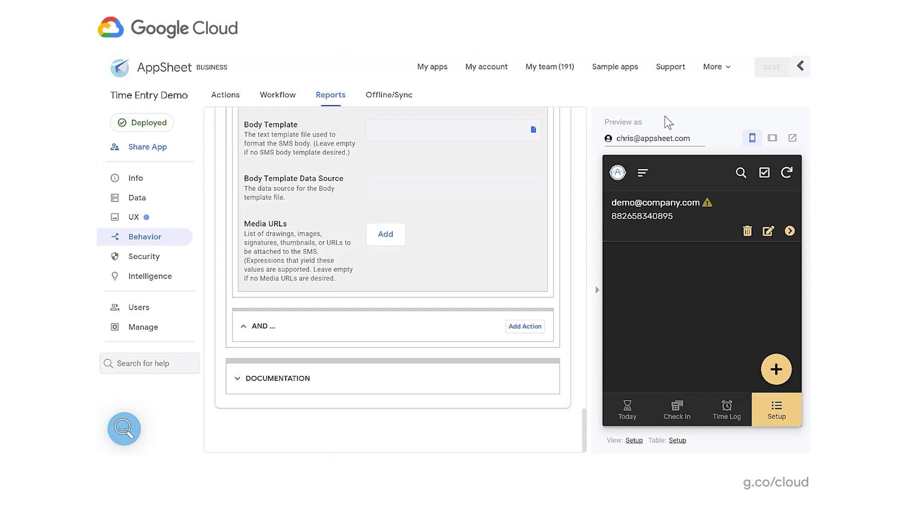
pyautogui.scroll(15, 427, 194)
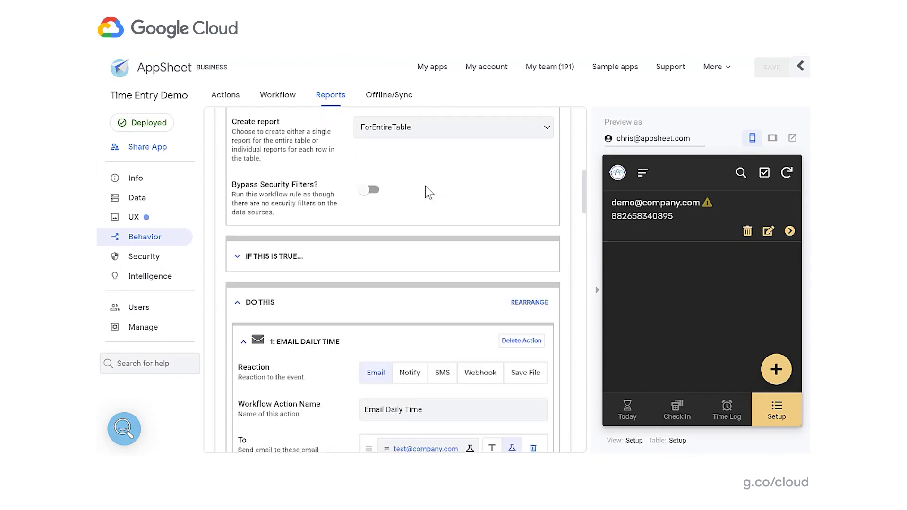
pyautogui.scroll(5, 425, 185)
pyautogui.moveTo(411, 289); pyautogui.dragTo(360, 288)
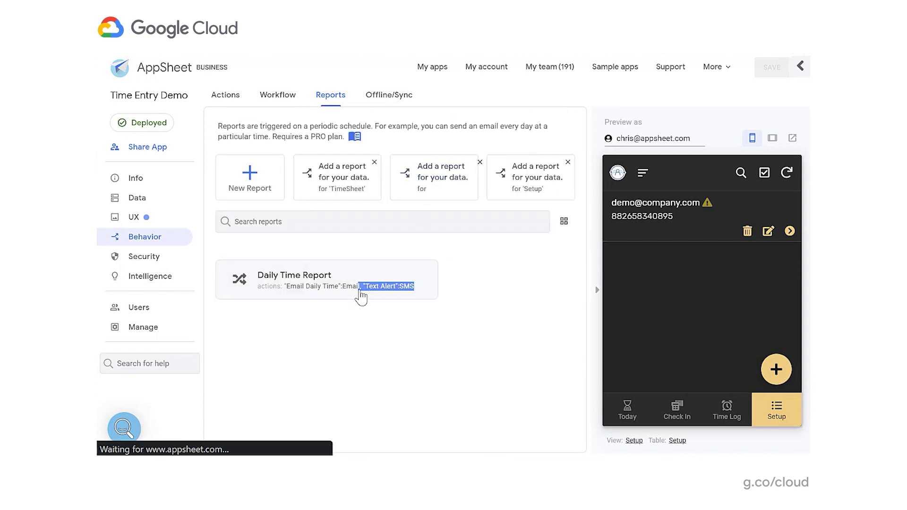
pyautogui.click(466, 249)
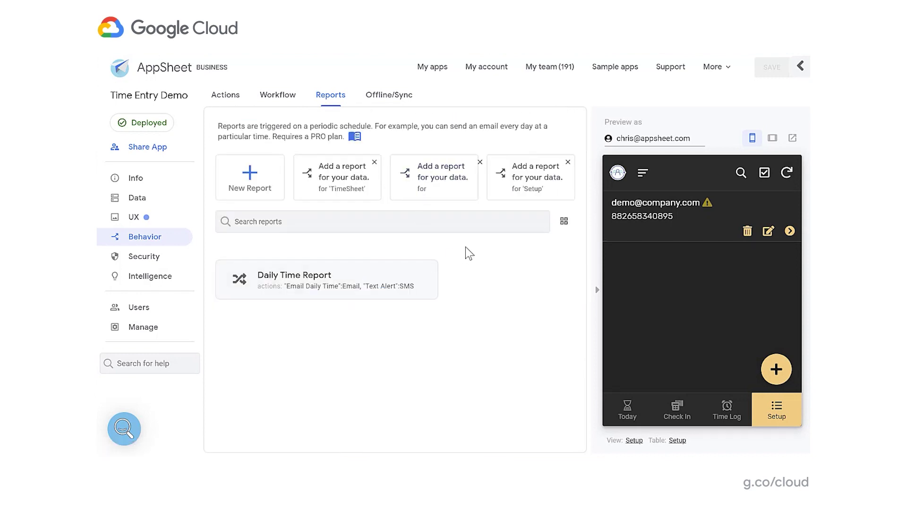